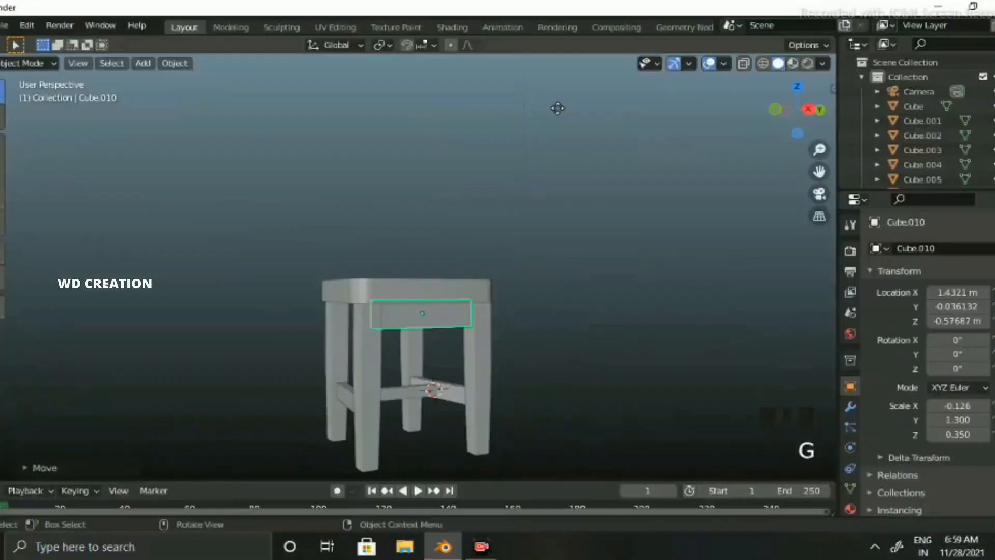
- Move the apron board under the seat outward along X to about 1.56 m
key("g")
left_click(613, 181)
middle_click_drag(614, 182, 646, 215)
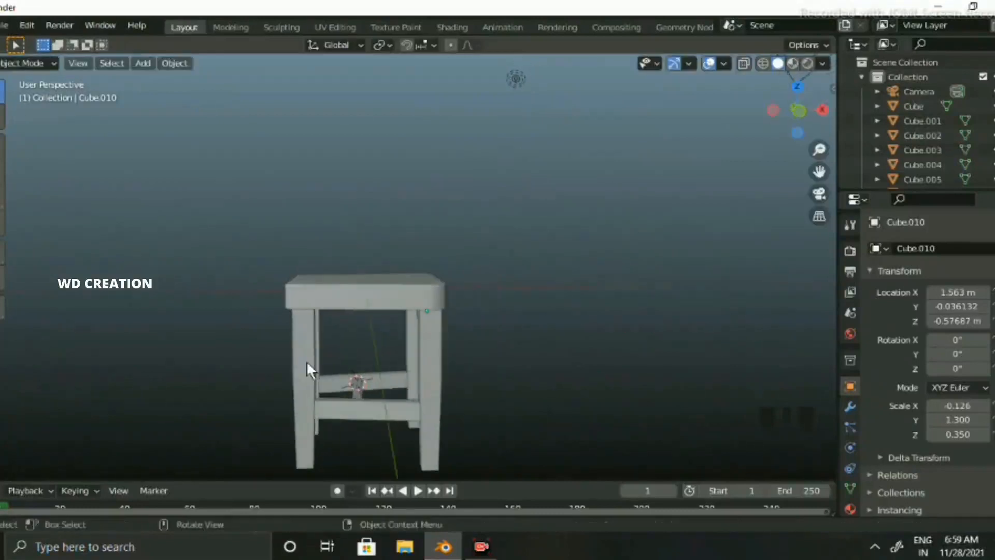
- Move the two legs on the negative X side outward along X, placing Cube.004 at about -2.13 m
left_click(306, 361)
middle_click_drag(307, 361, 288, 351)
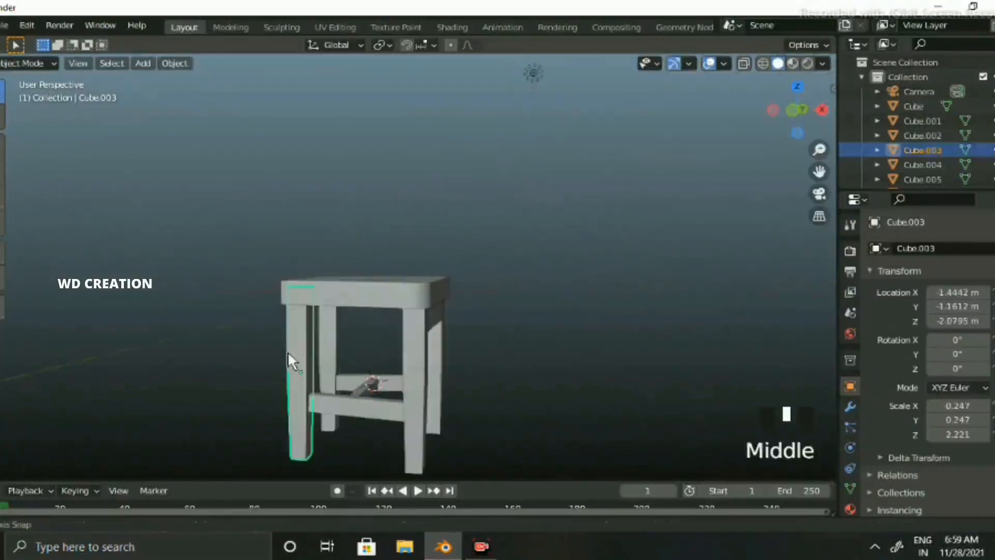
left_click(339, 328, "shift")
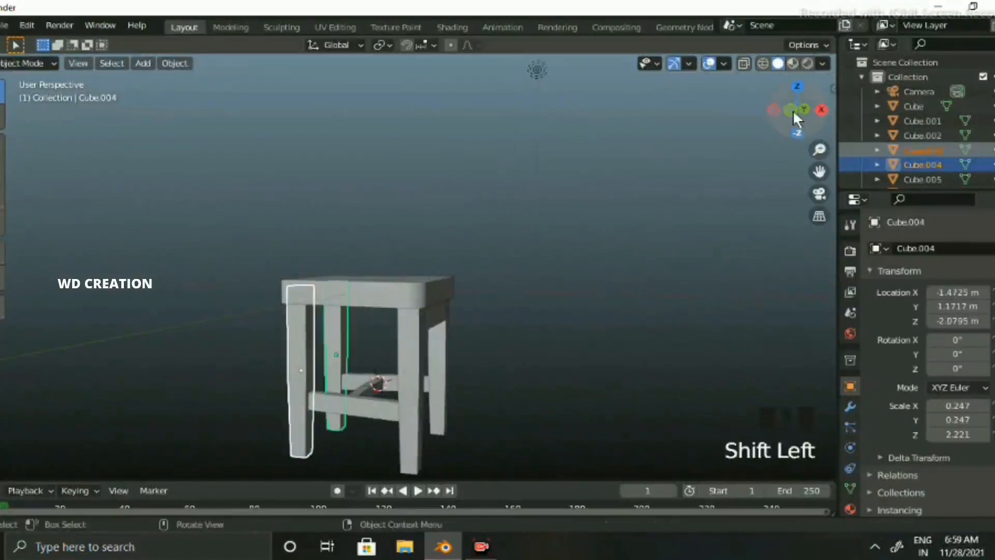
left_click(793, 110)
key("g")
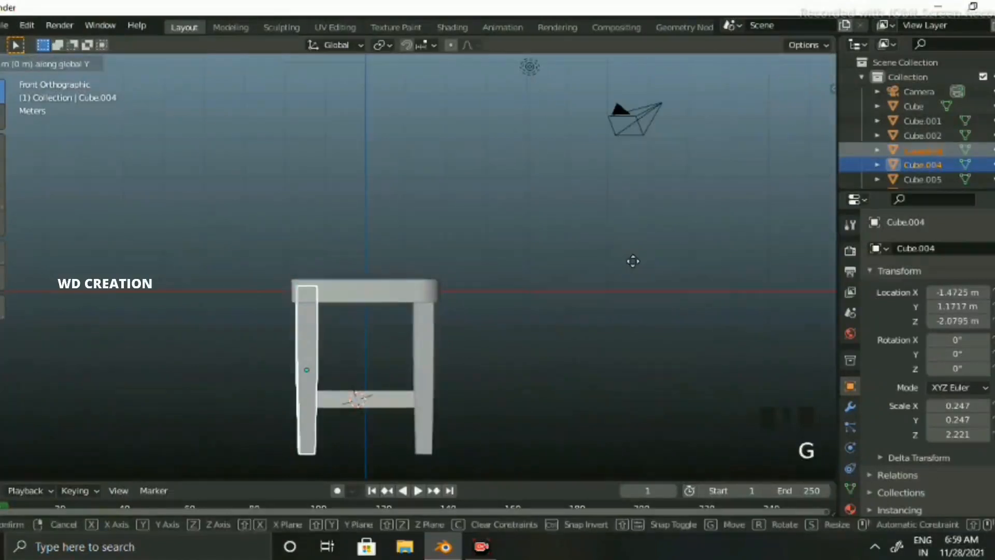
key("z")
key("x")
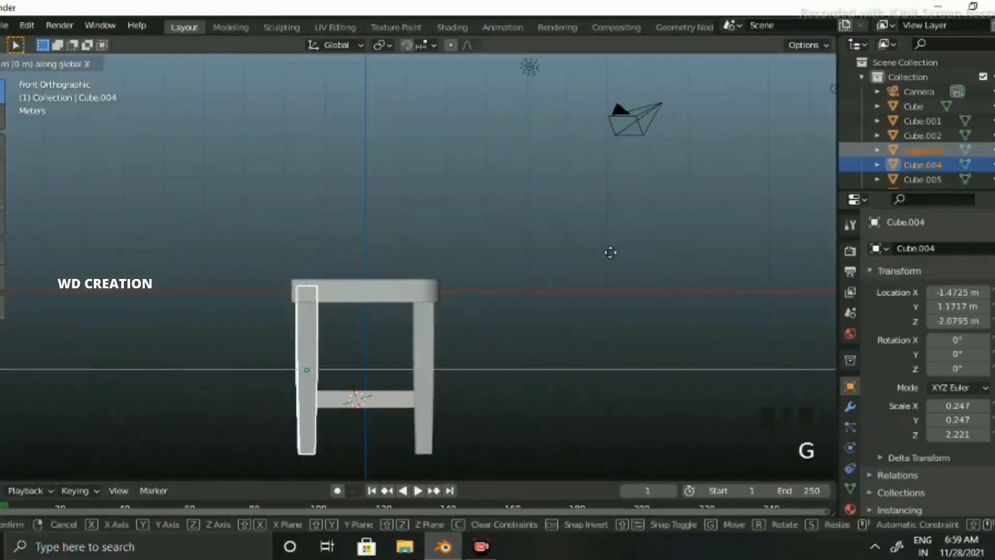
left_click(654, 292)
middle_click_drag(677, 316, 379, 393)
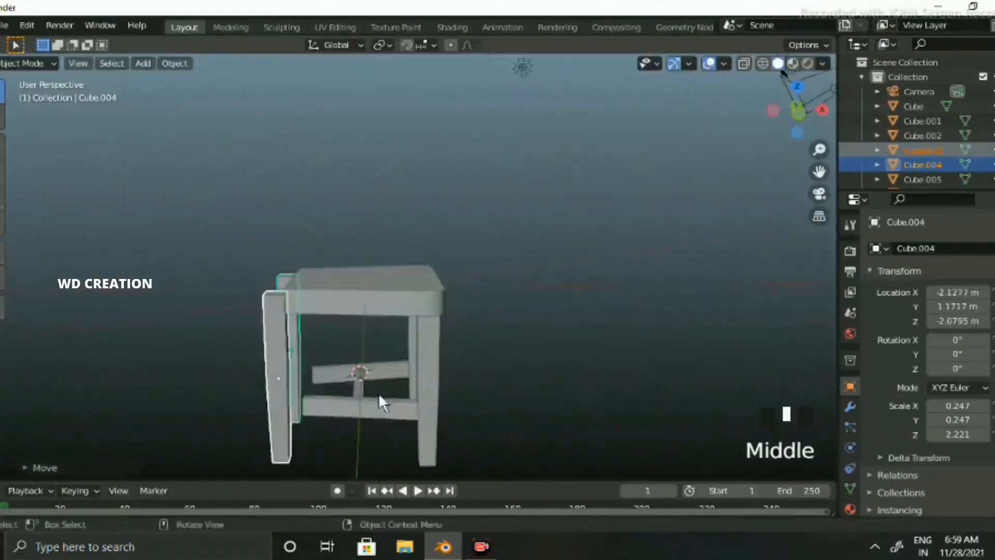
- Lengthen the two lower side stretchers along their local X to an X scale of about 1.88
left_click(393, 365)
left_click(406, 377, "shift")
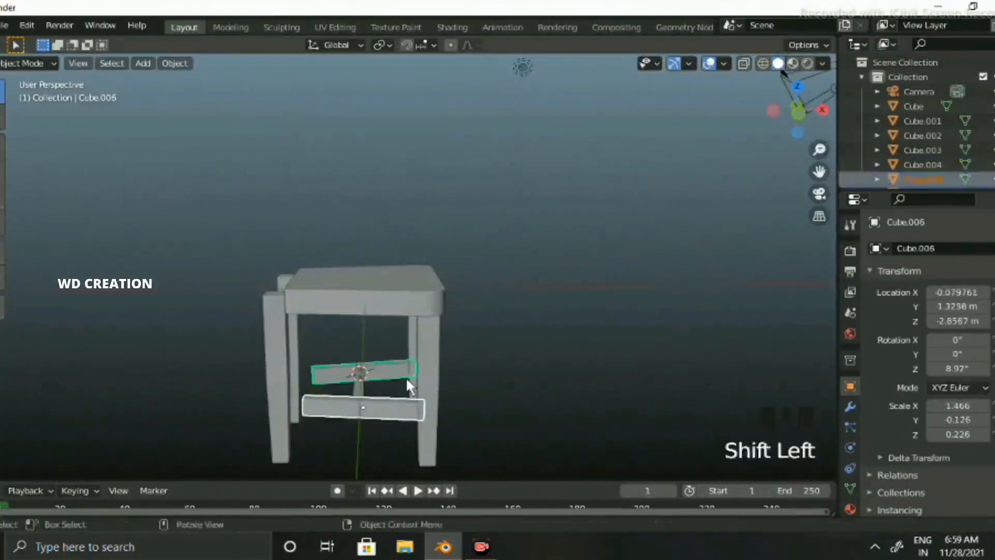
key("s")
key("x")
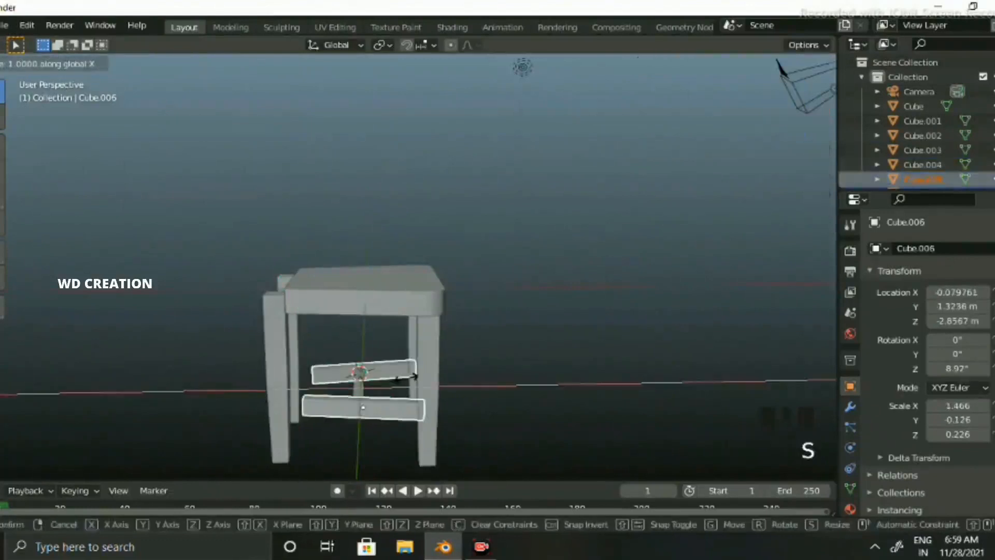
key("x")
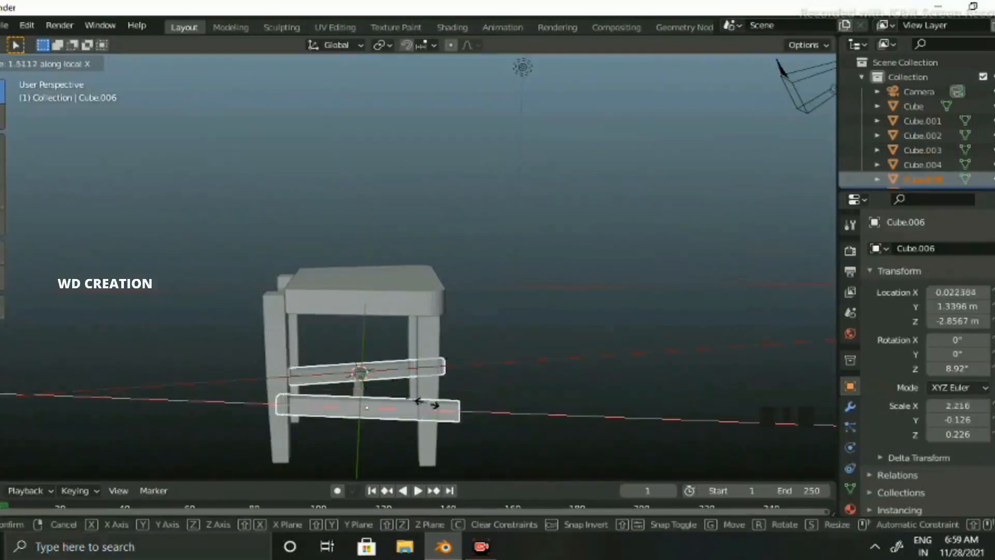
left_click(420, 398)
- Slide both side stretchers along their local X toward the outer legs, placing Cube.006 at about X -0.35 m
key("g")
key("y")
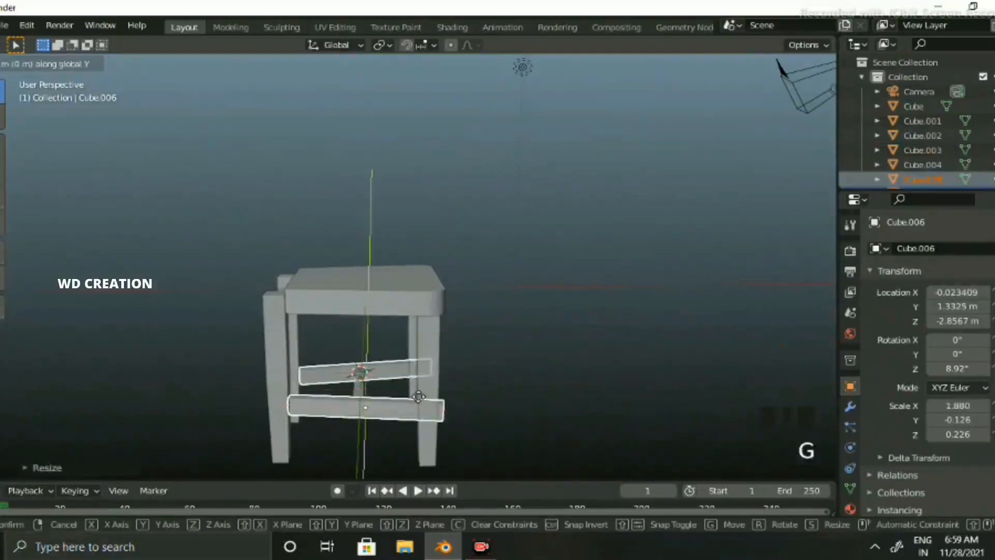
key("z")
key("x")
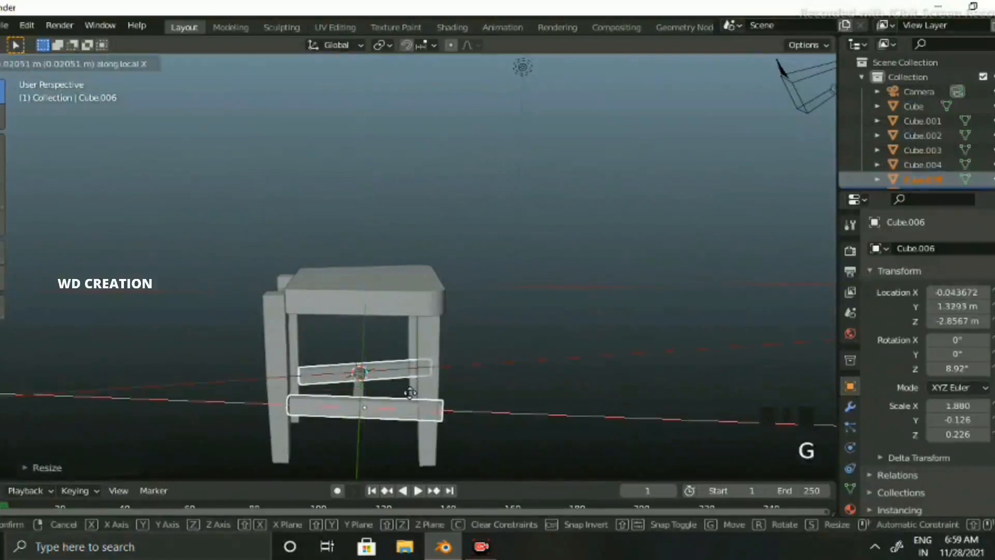
key("x")
left_click(565, 419)
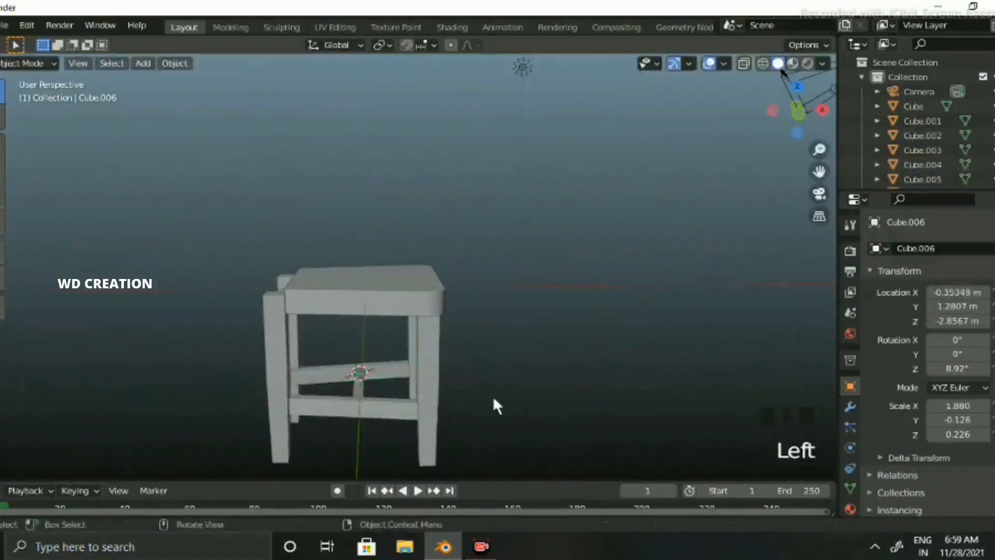
- Move the negative-Y outer leg, Cube.003, inward along Y to about -1.02 m in the side orthographic view
middle_click_drag(492, 396, 599, 418)
scroll(596, 413, "up", 1)
scroll(589, 412, "down", 4)
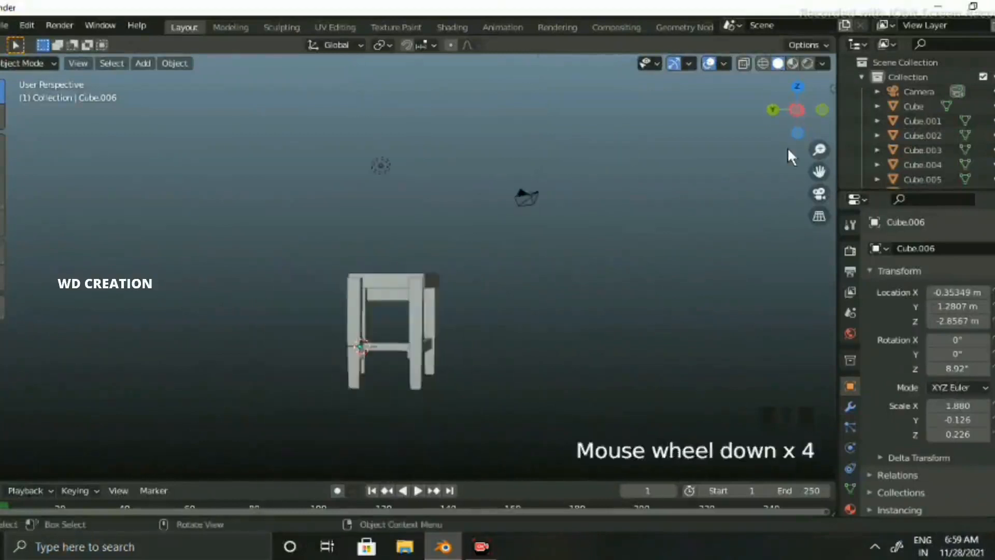
left_click(798, 110)
left_click(801, 111)
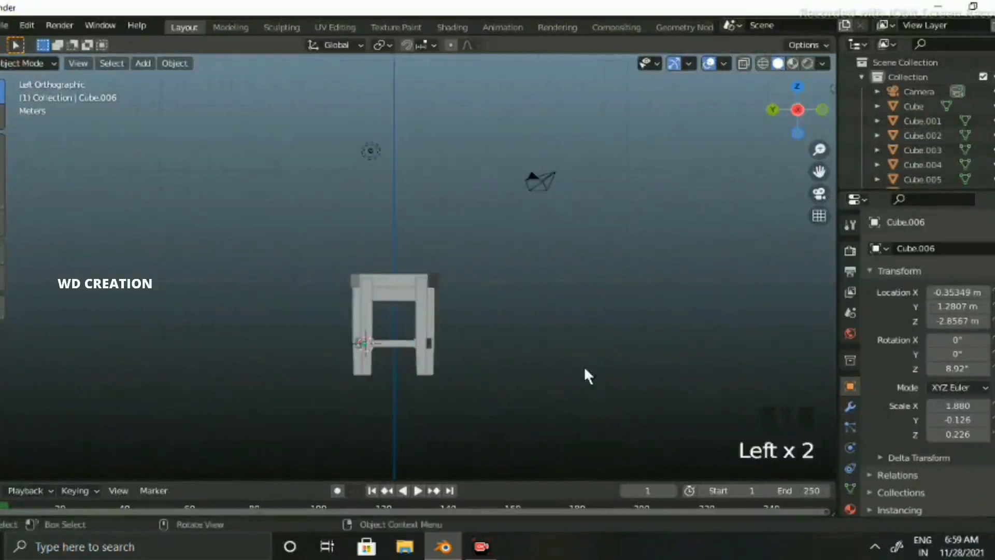
scroll(571, 369, "up", 4)
middle_click_drag(564, 372, 444, 385, "shift")
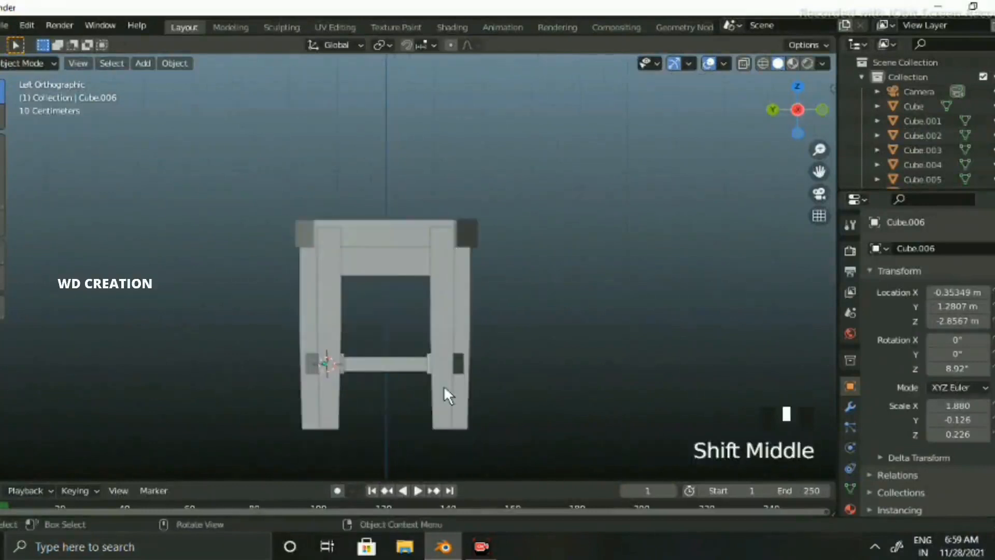
left_click(443, 385)
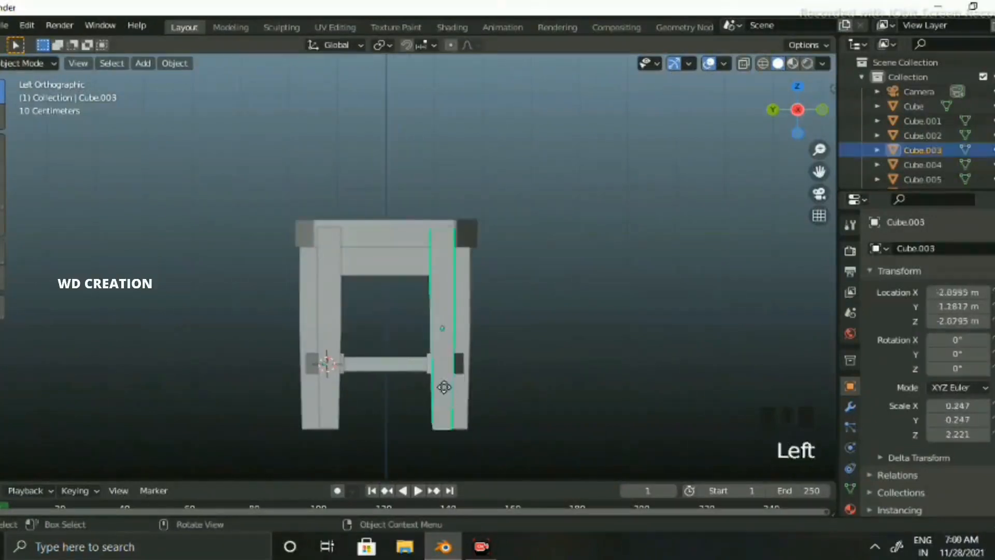
key("g")
key("y")
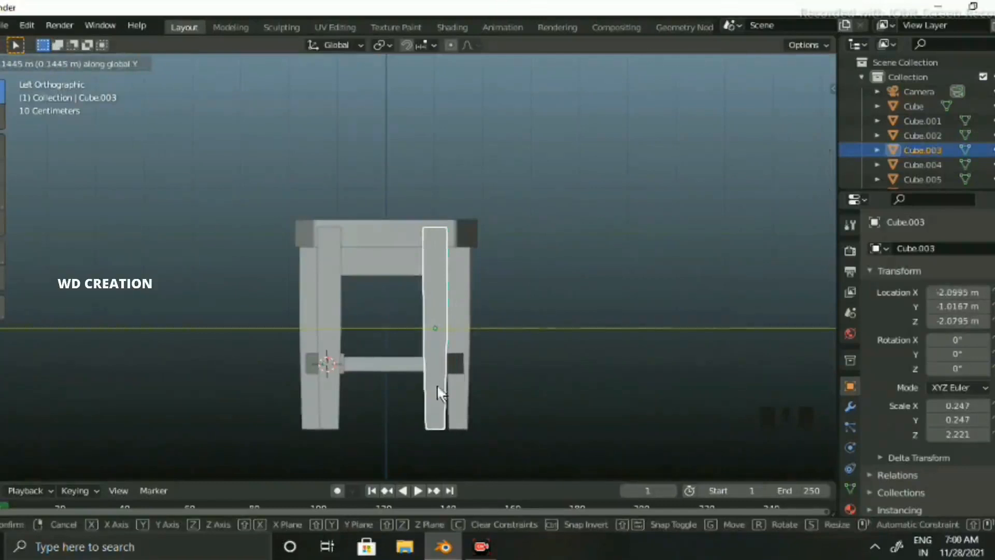
left_click(437, 385)
- Move the opposite outer leg, Cube.004, inward along Y to about 1.06 m
left_click(330, 337)
key("g")
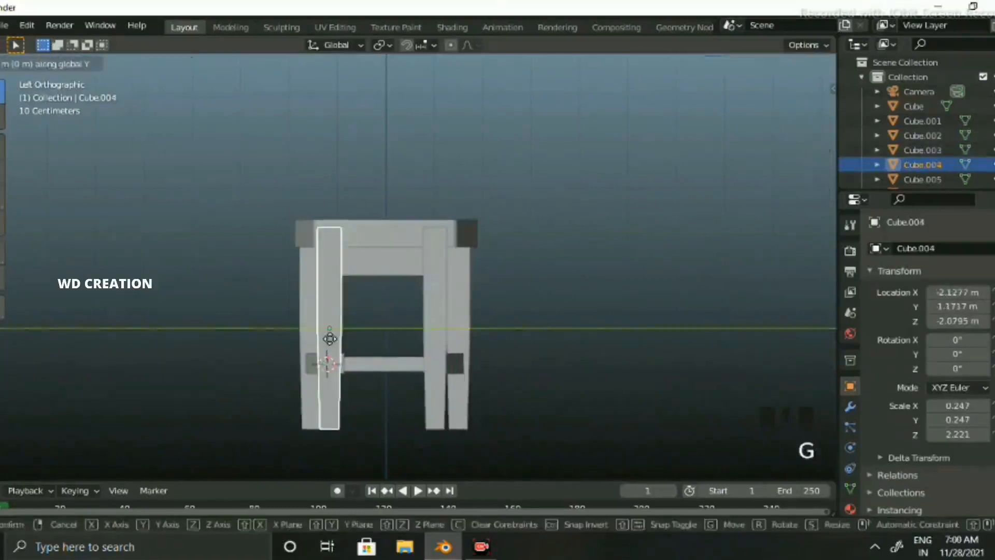
key("y")
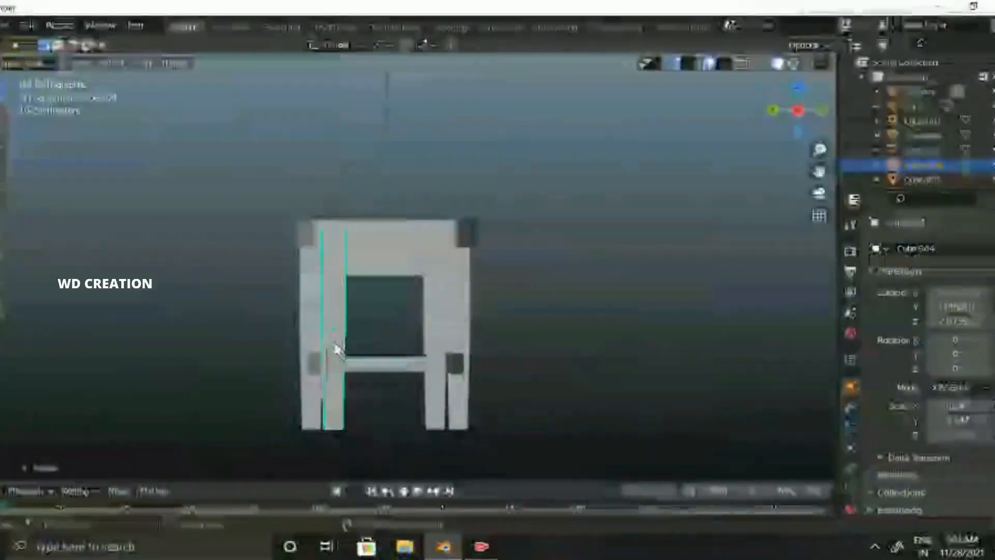
left_click(336, 345)
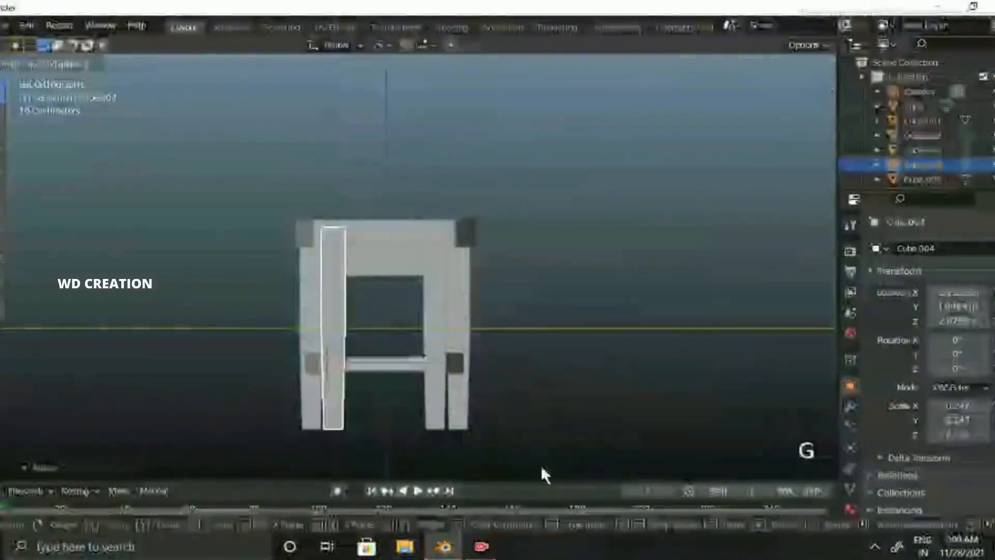
middle_click_drag(540, 464, 359, 343)
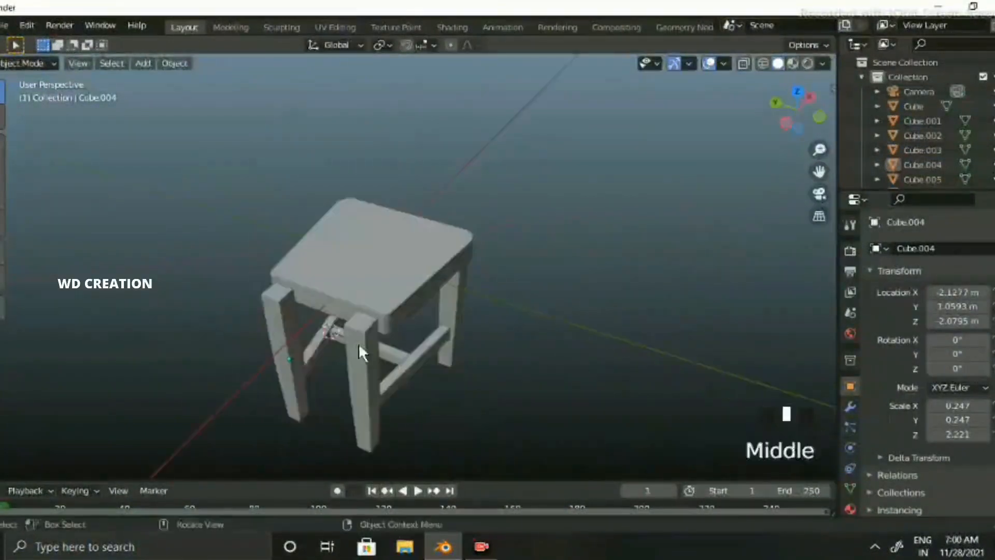
- Extrude the top face of outer leg Cube.003 upward about 4.77 m to form a backrest post
left_click(359, 343)
key("Tab")
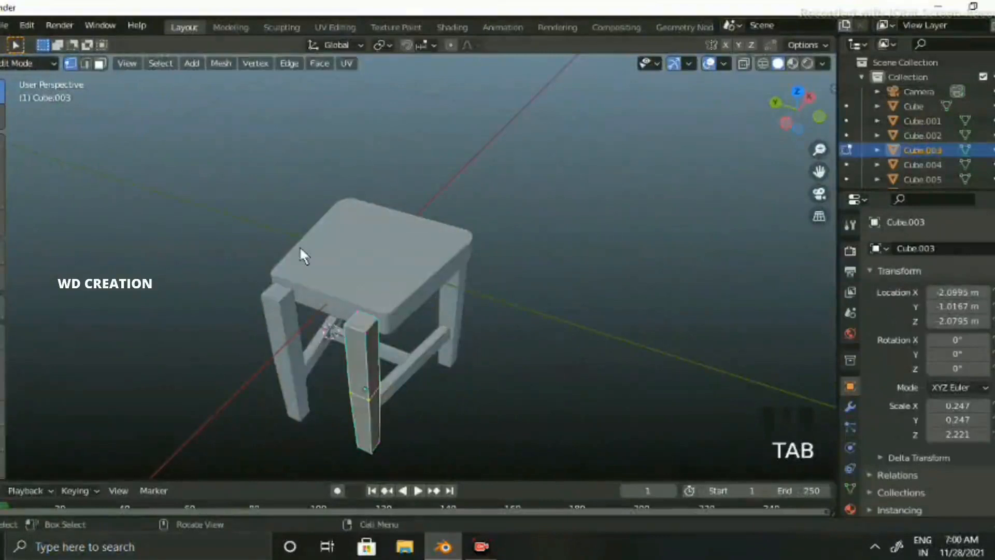
double_click(362, 324)
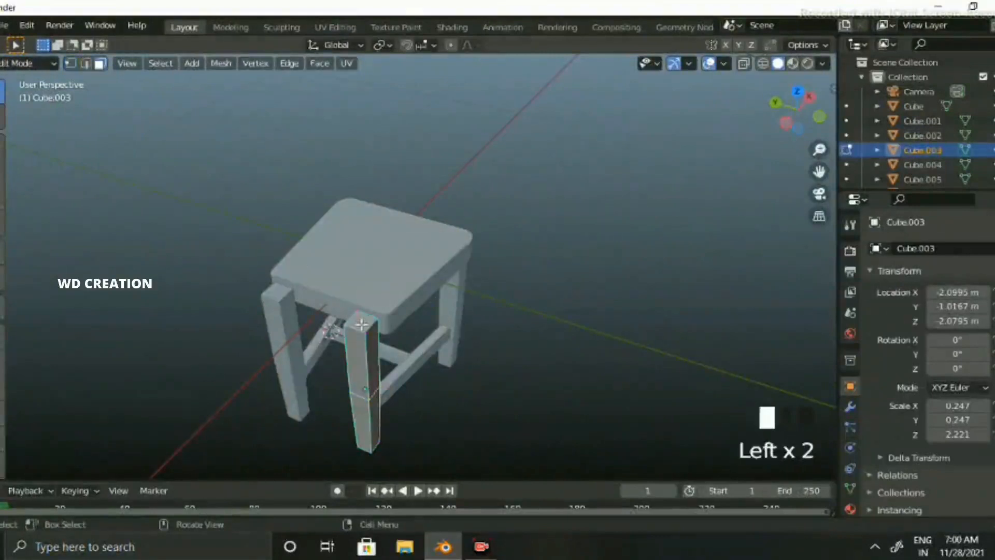
left_click(809, 95)
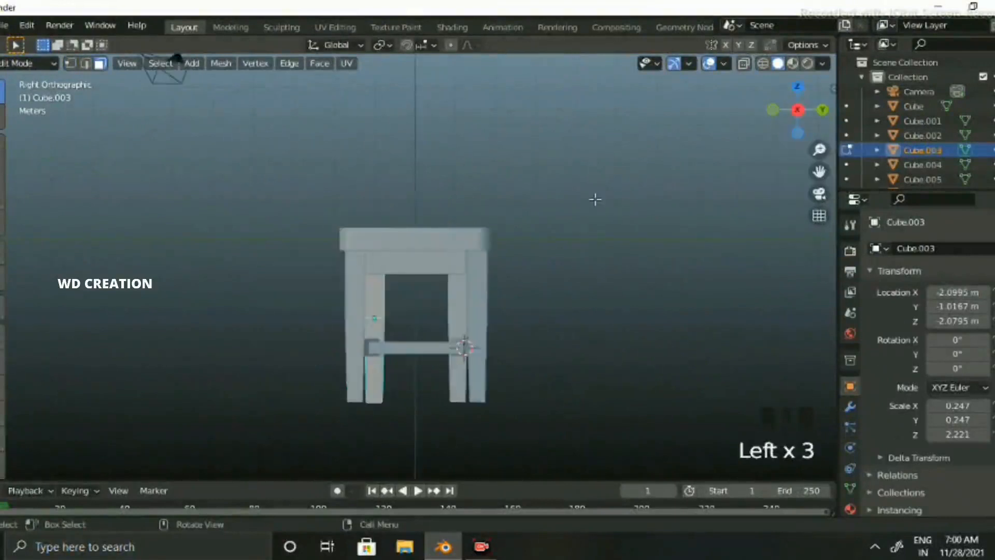
scroll(595, 200, "down", 3)
key("e")
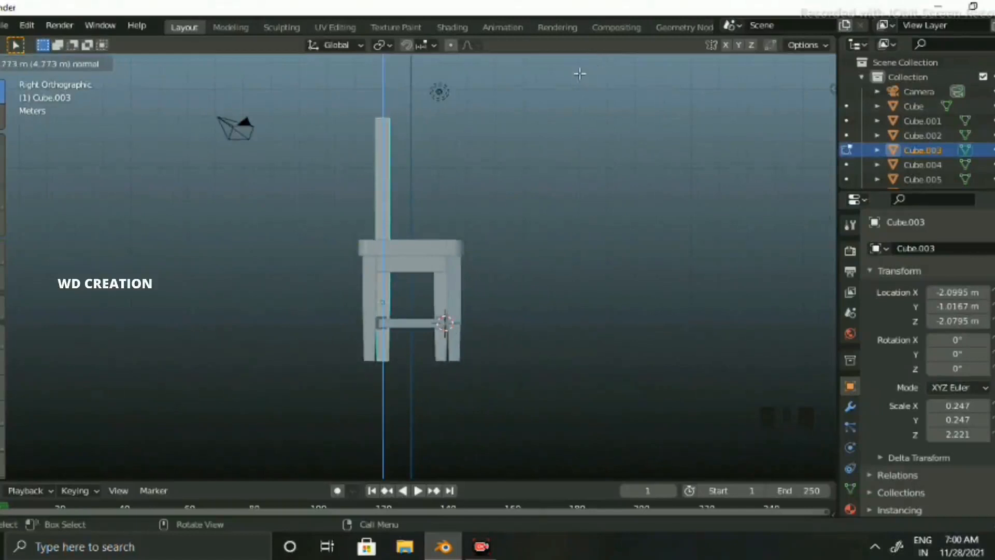
left_click(580, 74)
- Tilt the backrest post by moving its top vertices about 0.44 m in the negative Y direction, using wireframe display
key("Tab")
key("Tab")
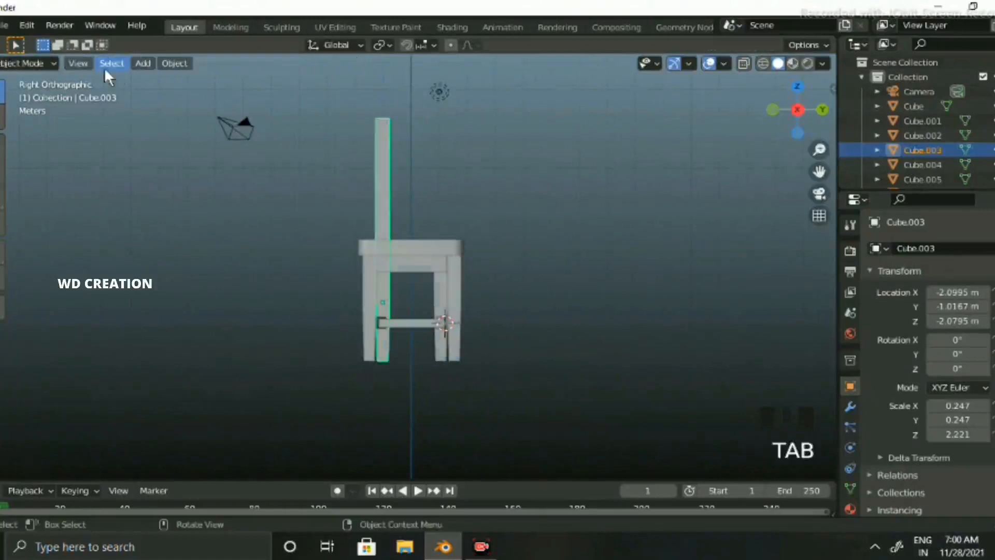
left_click(71, 64)
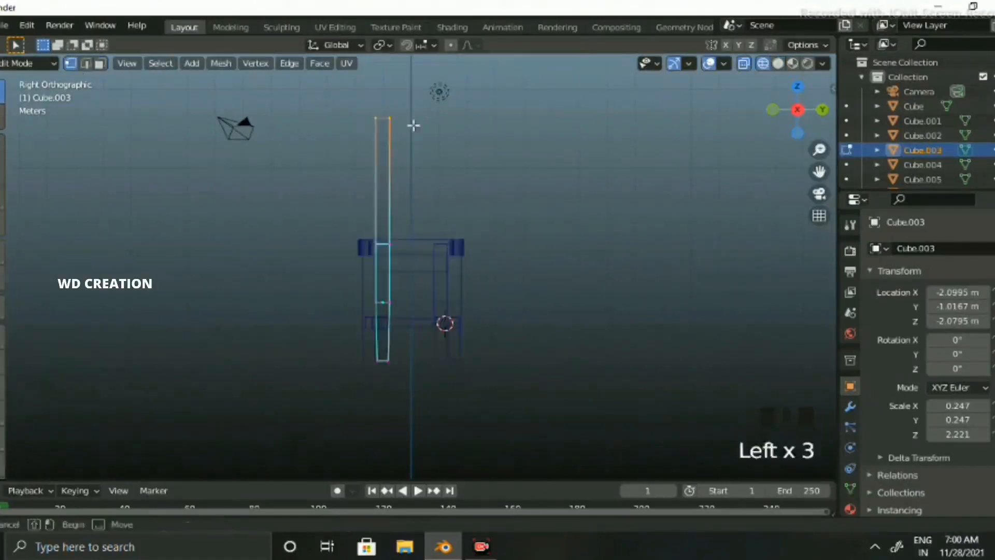
key("g")
key("y")
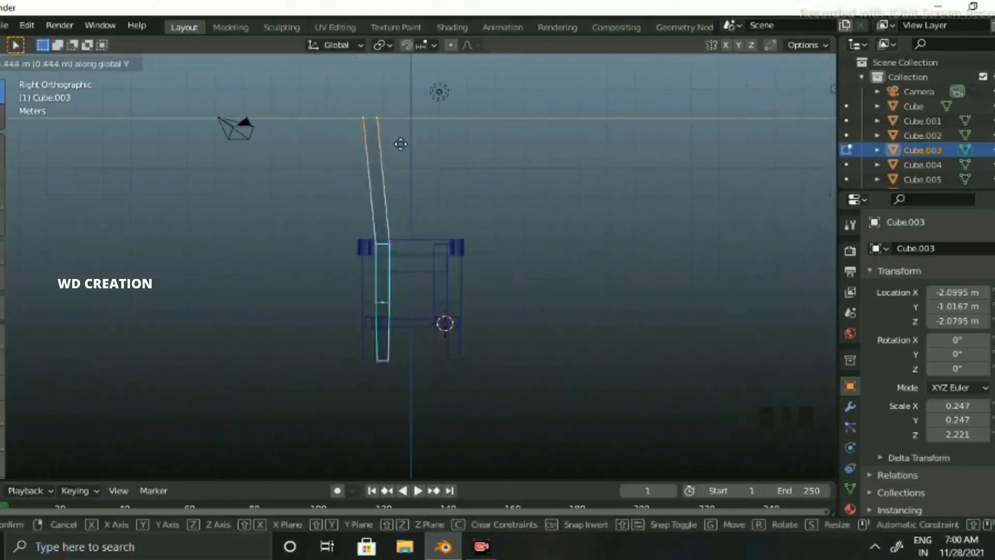
left_click(400, 144)
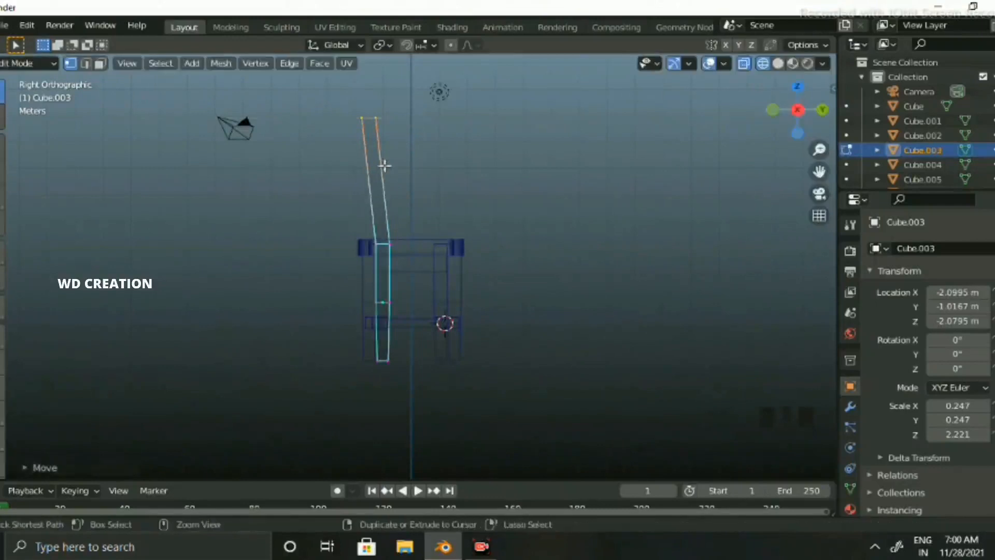
- Add a loop cut across the middle of the backrest post, try shifting it along Y, and return to Object Mode
key("ctrl+r")
left_click(417, 205)
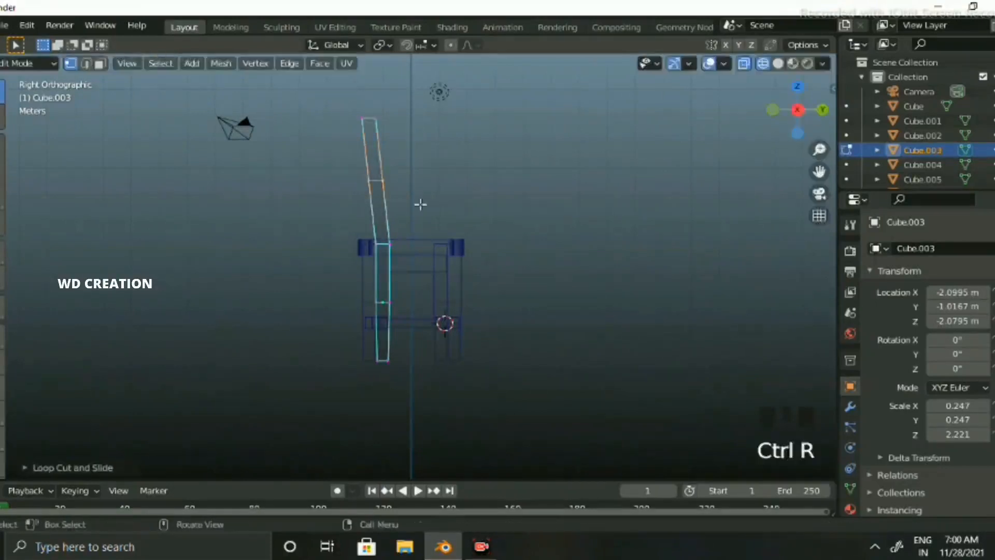
key("g")
key("y")
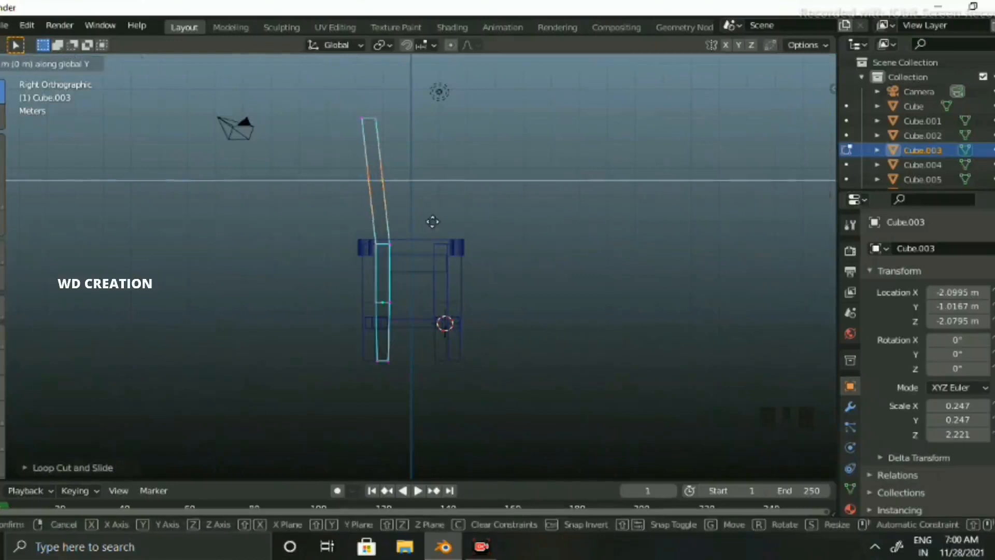
left_click(432, 221)
key("Tab")
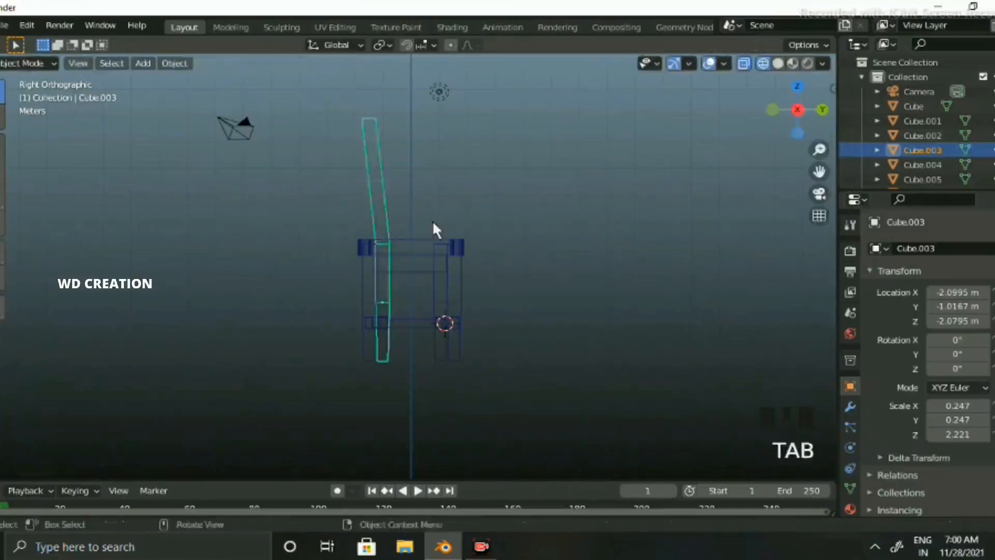
- Extrude the top face of leg Cube.004 upward about 4.77 m to form the second backrest post, using solid shading
middle_click_drag(432, 221, 324, 233)
left_click(320, 229)
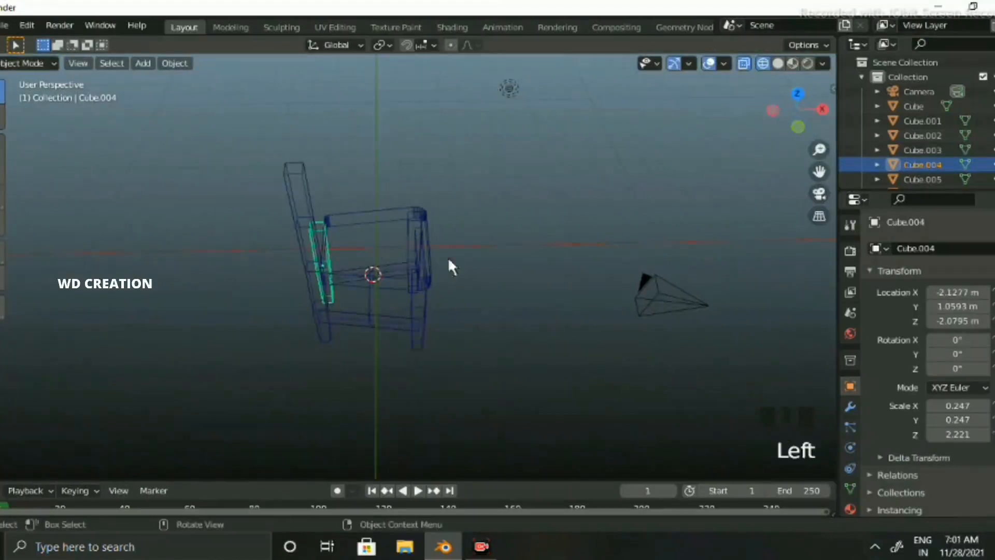
middle_click_drag(448, 257, 775, 62)
left_click(778, 64)
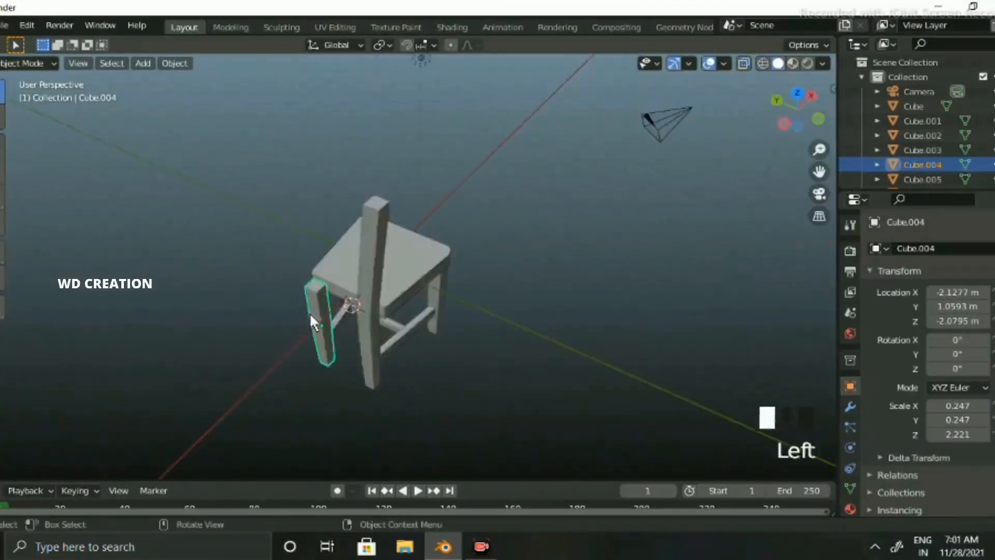
key("Tab")
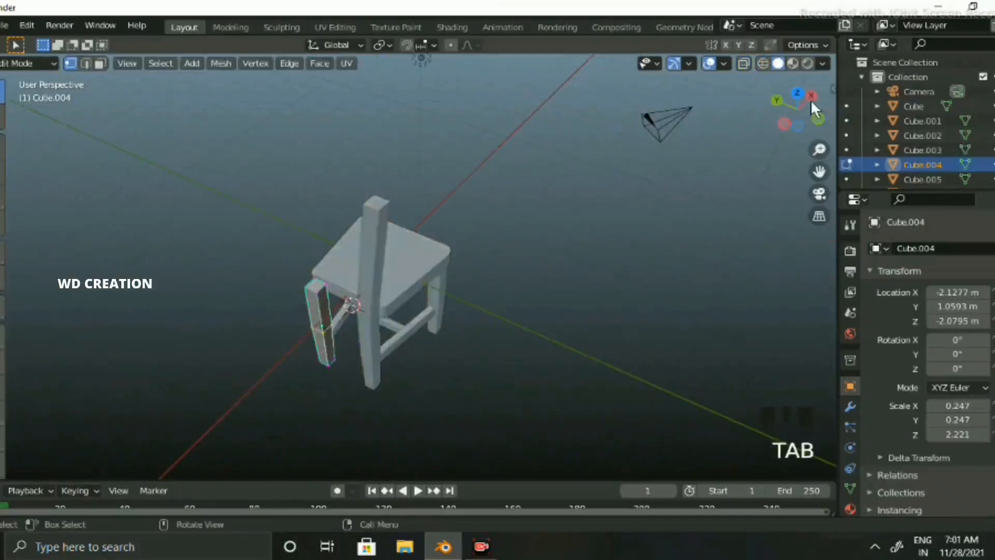
left_click(812, 96)
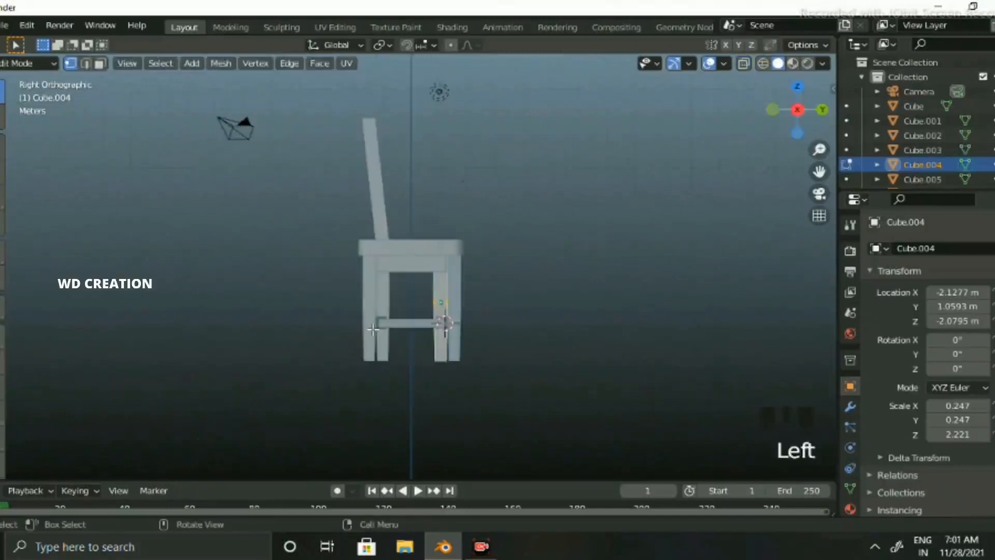
middle_click_drag(373, 329, 111, 64)
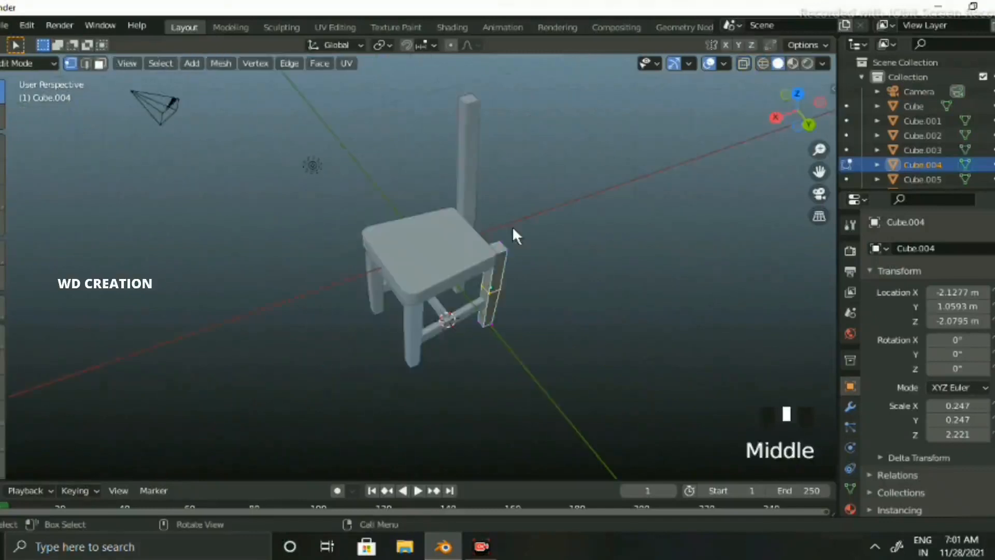
left_click(100, 63)
left_click(500, 248)
left_click(772, 119)
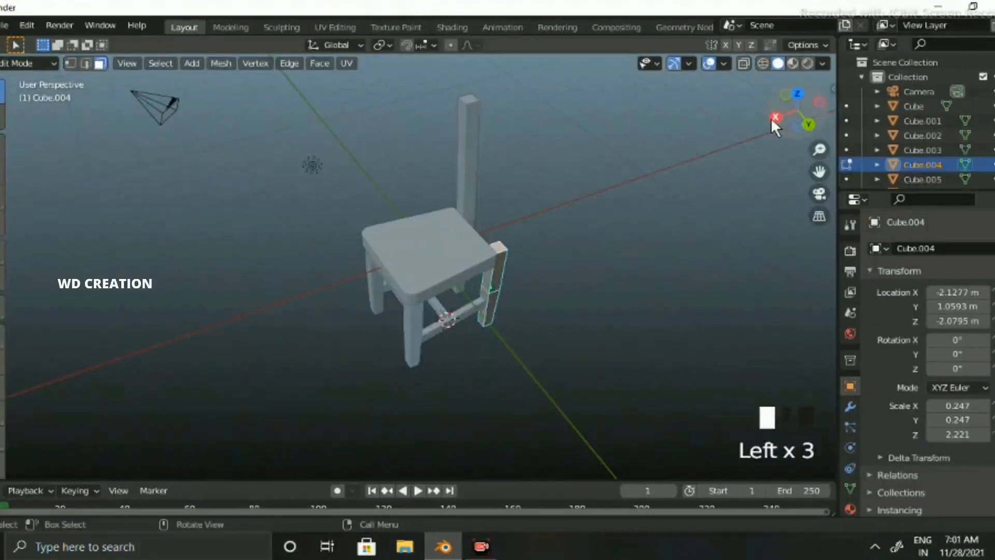
key("e")
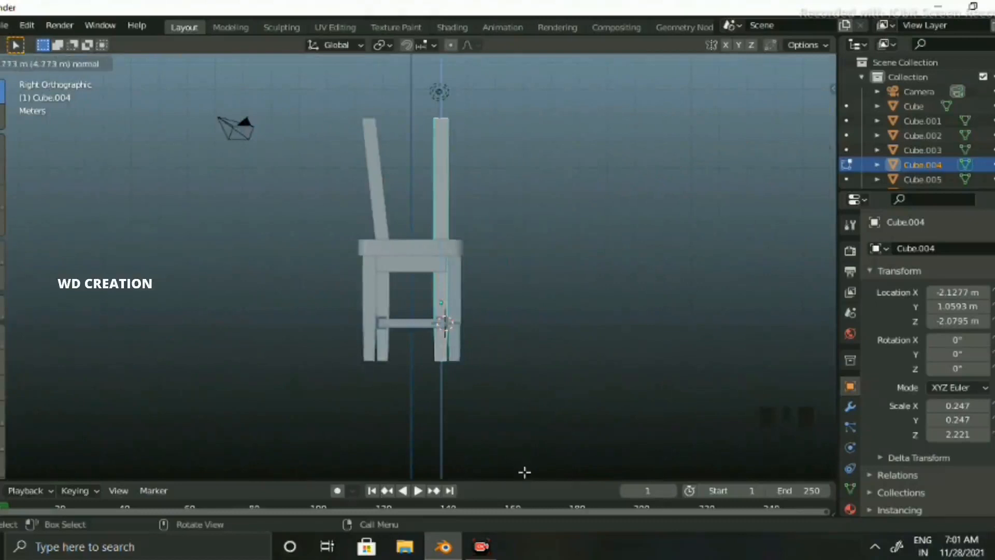
left_click(524, 472)
- Tilt the second backrest post outward by moving its top face in the positive Y direction, mirroring the opposite post's slant
key("g")
key("y")
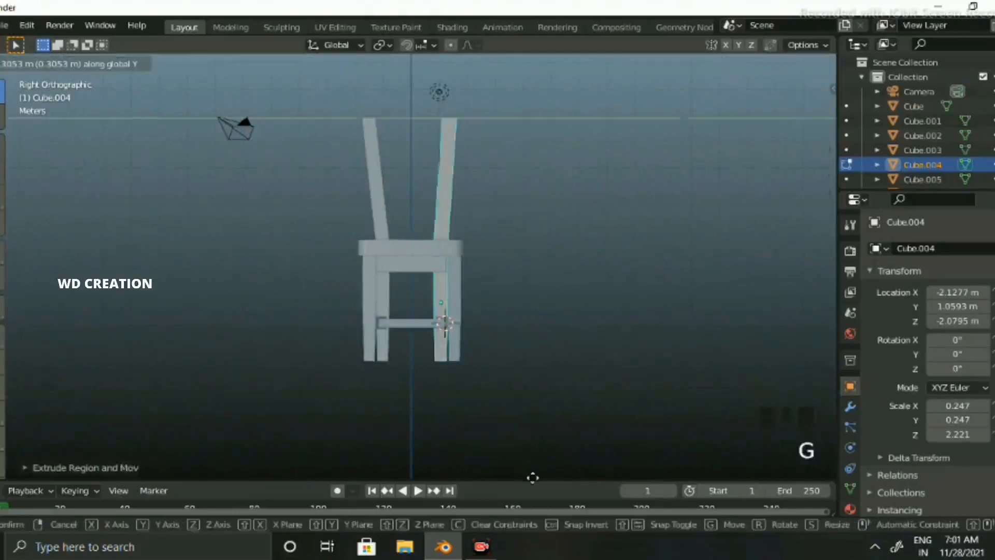
left_click(536, 58)
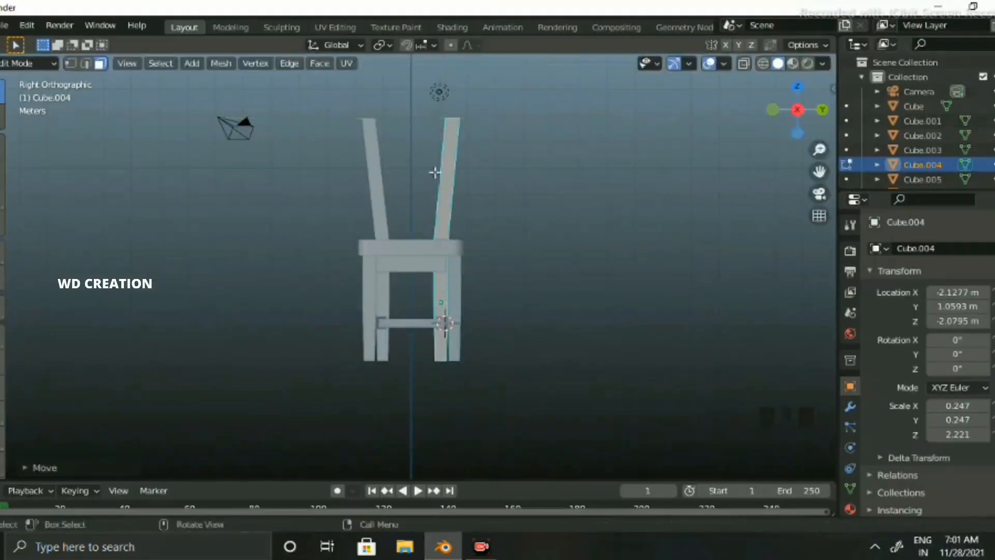
- Add a centred loop cut across the second backrest post in wireframe display, then return to Object Mode with solid shading
key("Tab")
key("Tab")
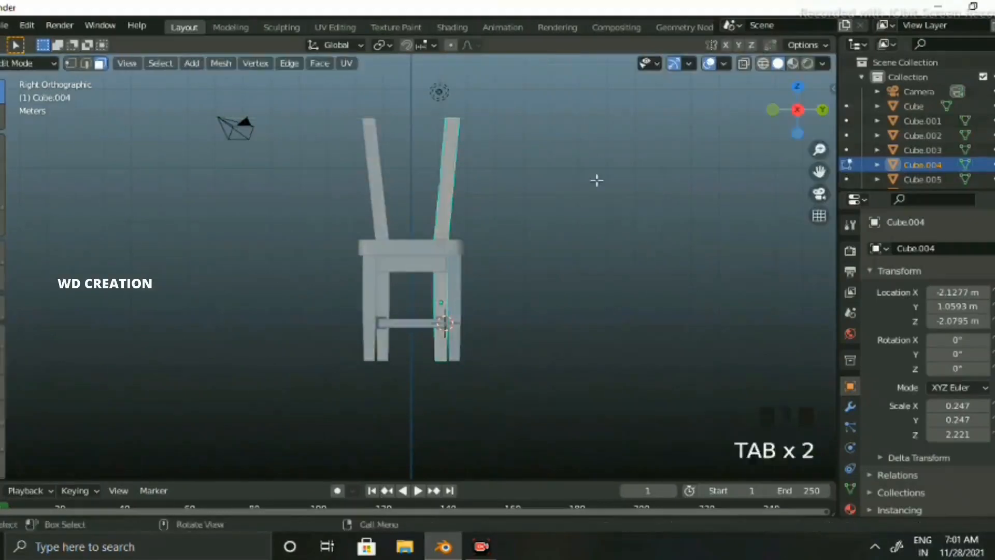
key("shift+z")
key("ctrl+r")
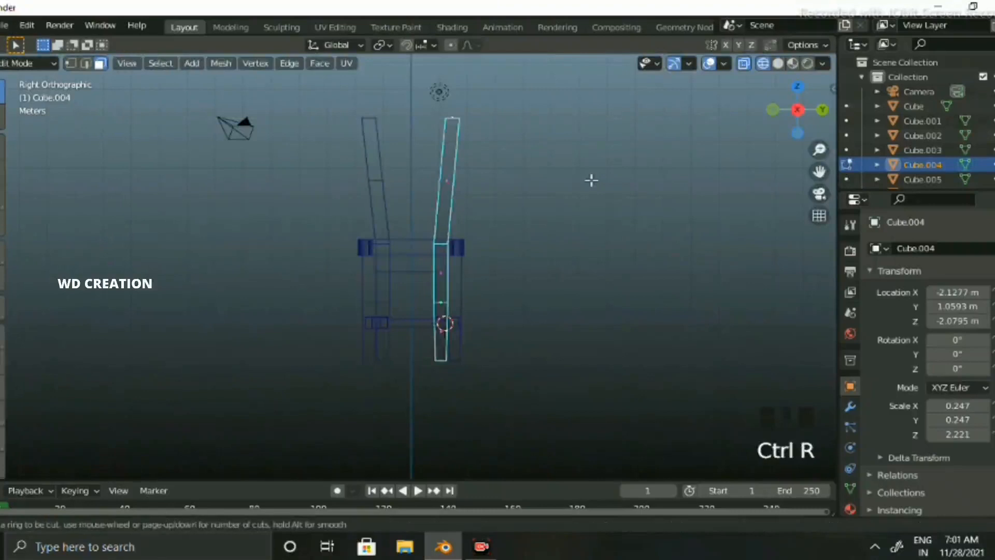
left_click(472, 189)
right_click(472, 189)
key("g")
key("y")
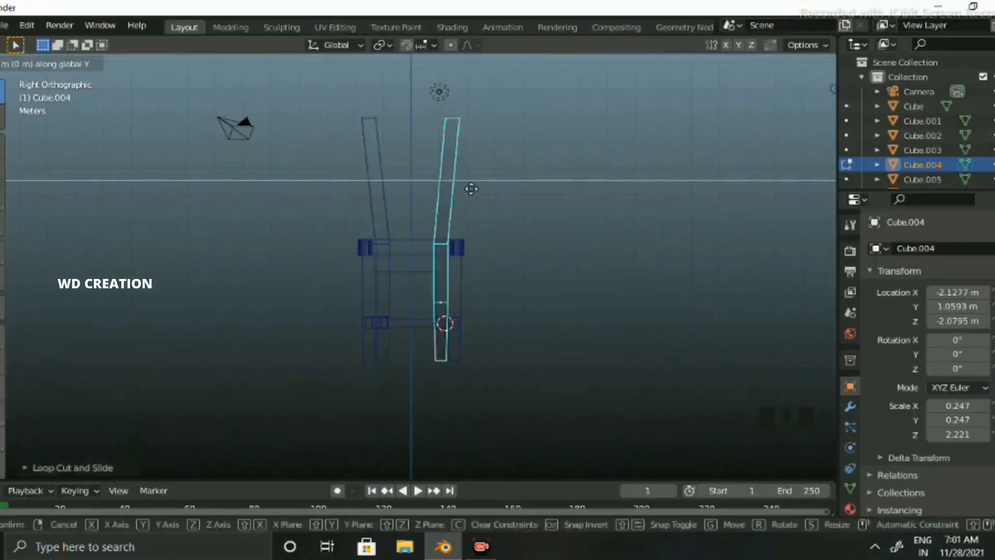
left_click(471, 189)
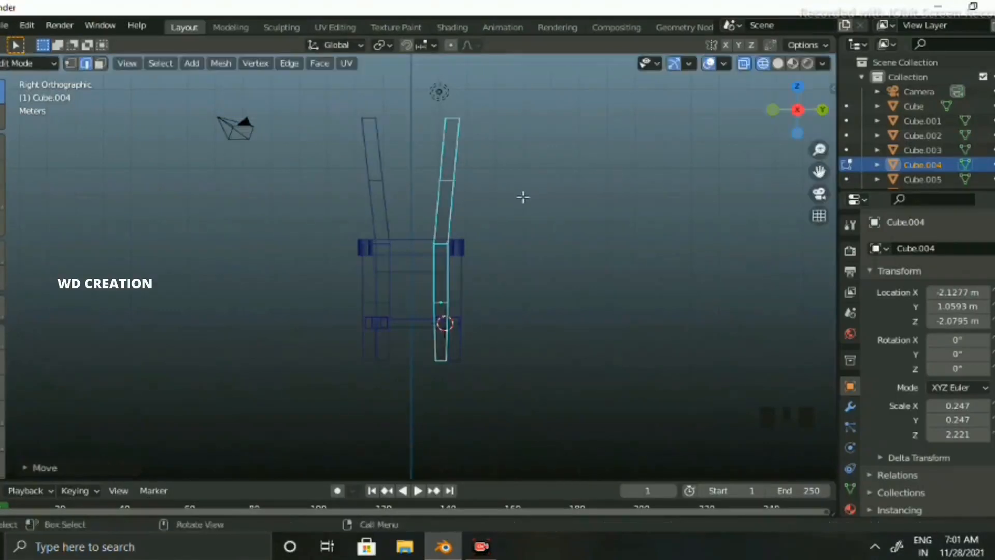
key("Tab")
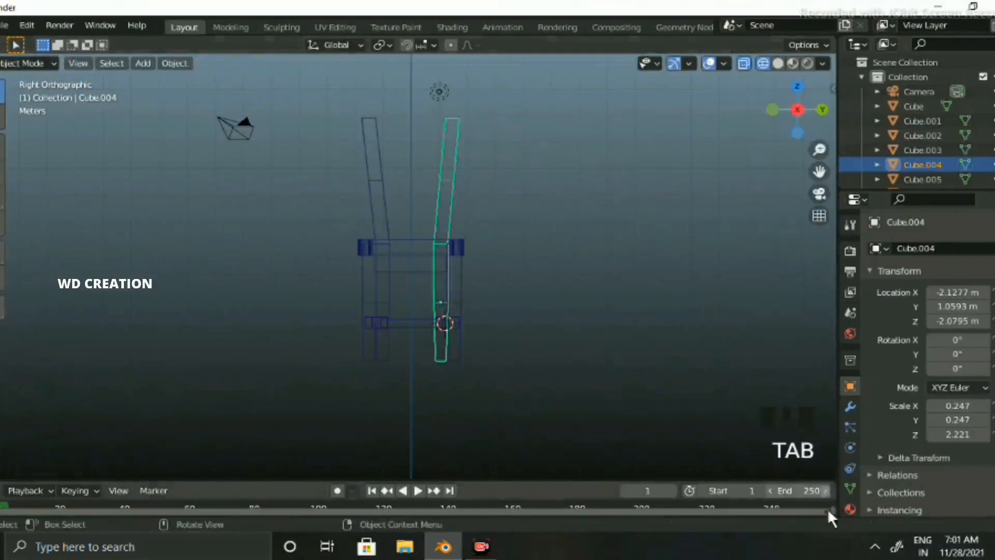
left_click(780, 64)
mouse_move(791, 77)
middle_mouse_down()
mouse_move(558, 169)
mouse_move(573, 182)
mouse_move(551, 189)
mouse_move(586, 278)
middle_mouse_up()
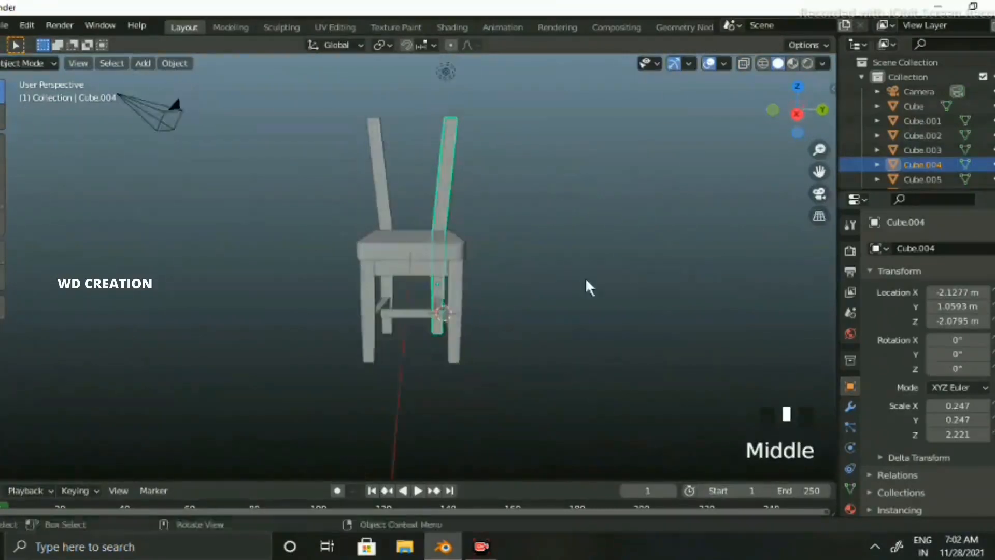
- Try to widen all chair parts together along the Y axis, then undo the scaling
key("a")
key("s")
key("z")
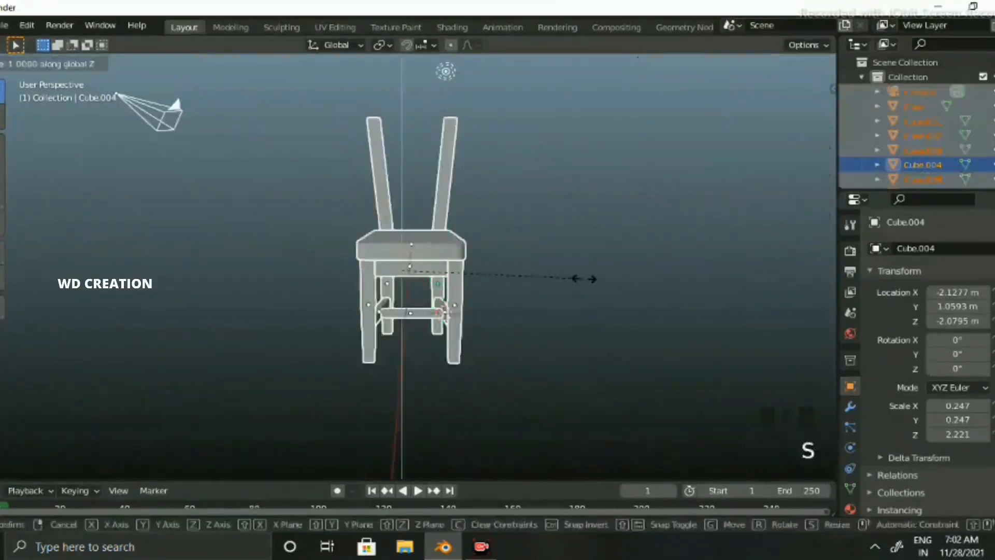
key("y")
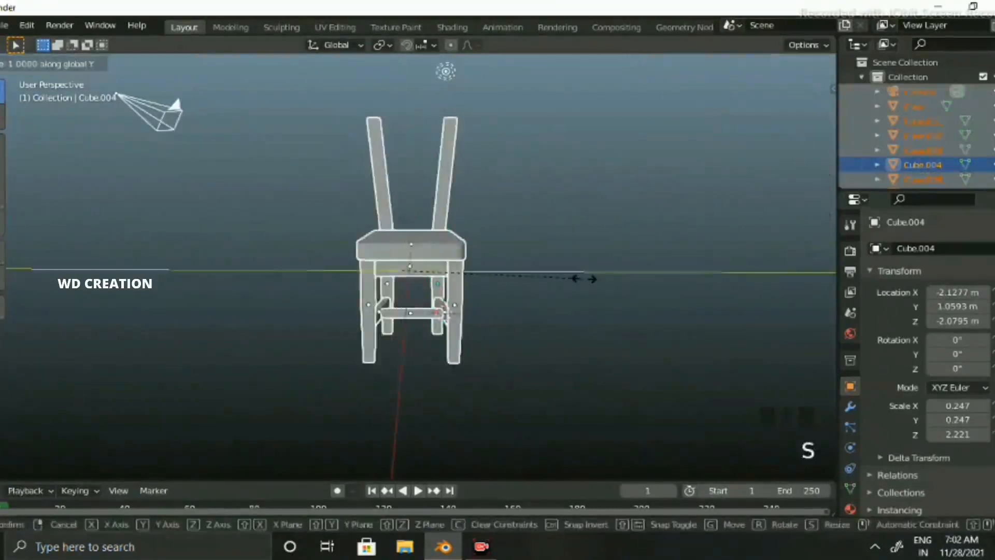
left_click(648, 314)
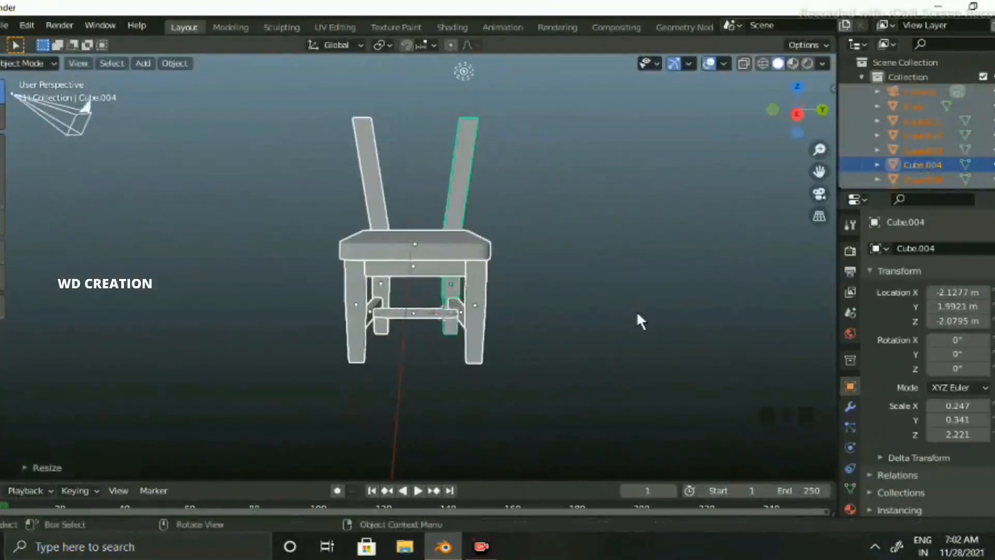
key("ctrl+z")
- Scale all selected chair parts along the Y axis to make the whole chair wider
scroll(632, 306, "down", 2)
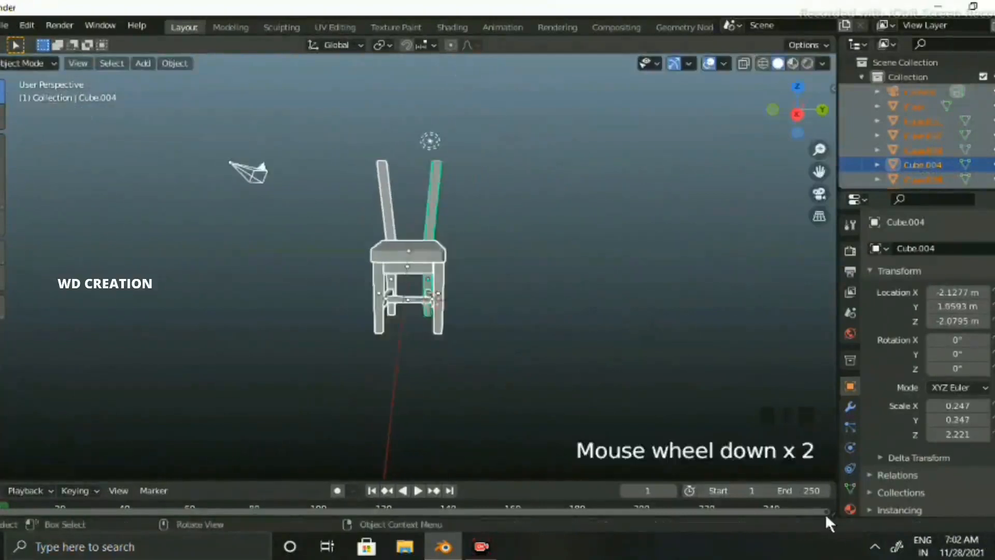
scroll(518, 254, "up", 2)
middle_click_drag(508, 251, 552, 258)
key("ctrl+z")
key("s")
key("y")
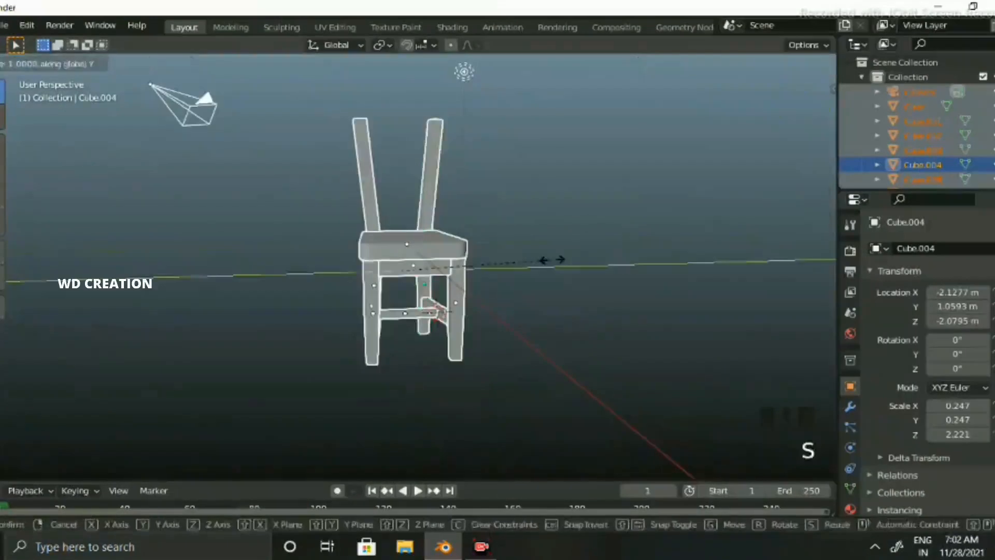
left_click(601, 292)
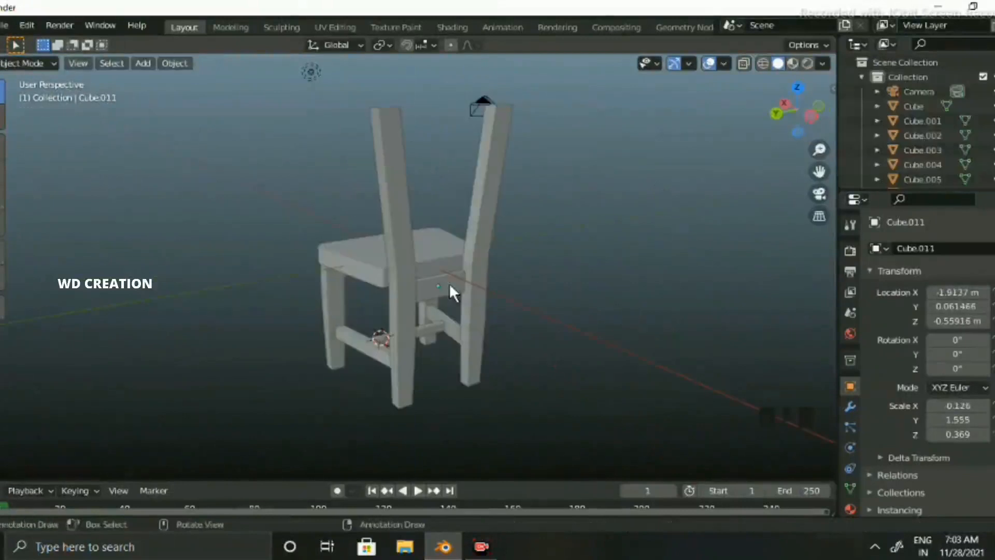
- Duplicate the seat rail between the back legs and raise the copy along Z to about 4.58 m near the post tops
left_click(449, 283)
key("shift+d")
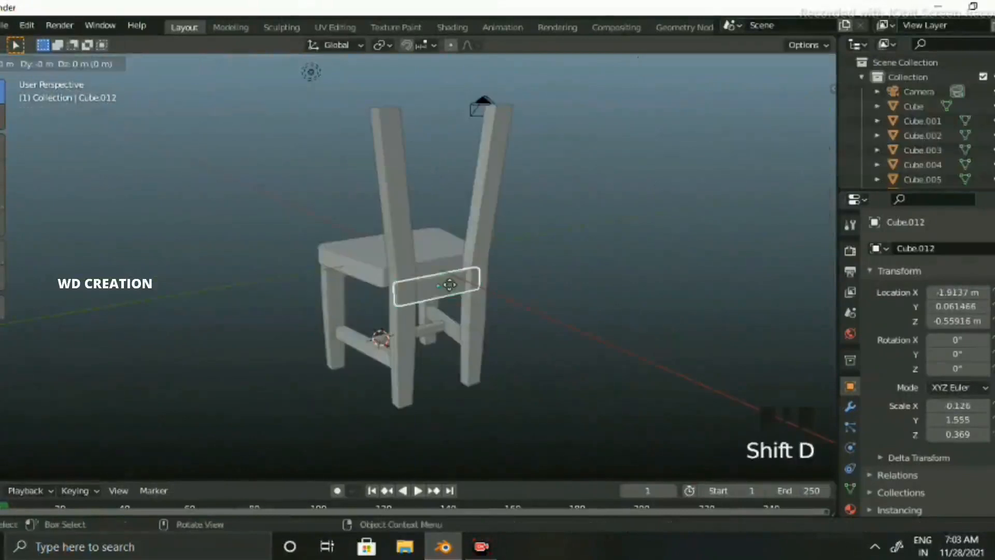
key("z")
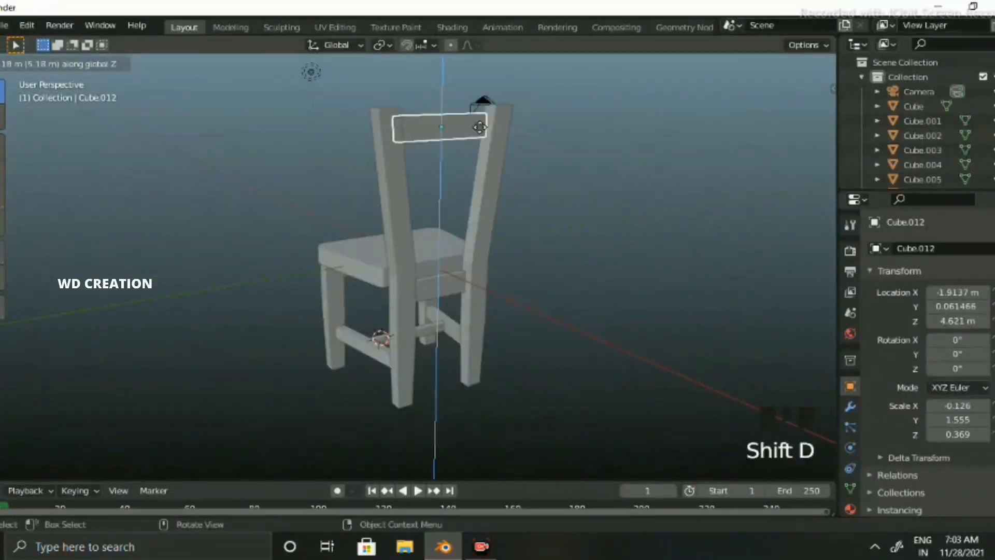
left_click(480, 128)
middle_click_drag(471, 188, 743, 187)
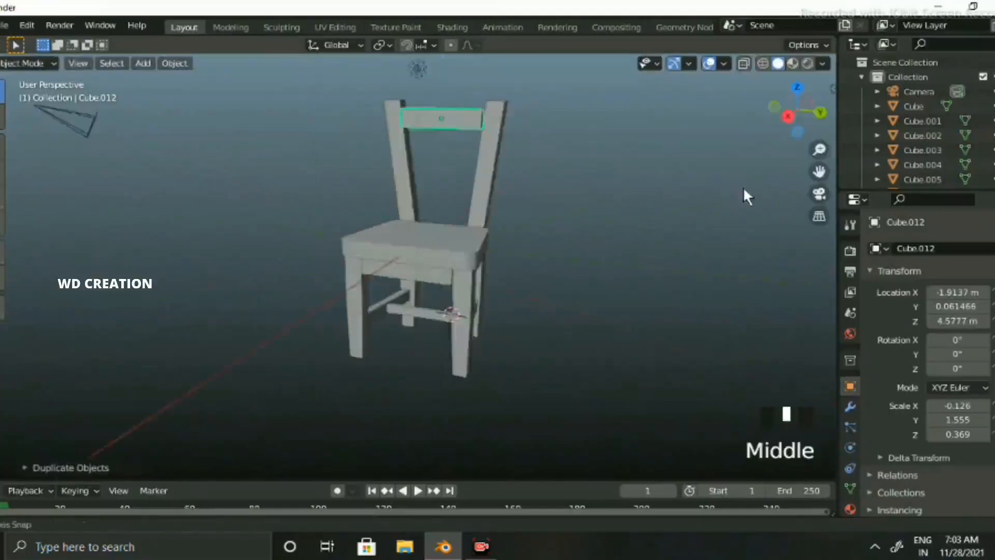
- Move the upper backrest rail along X to about -2.12 m and adjust its length along Y to fit between the posts
key("g")
key("z")
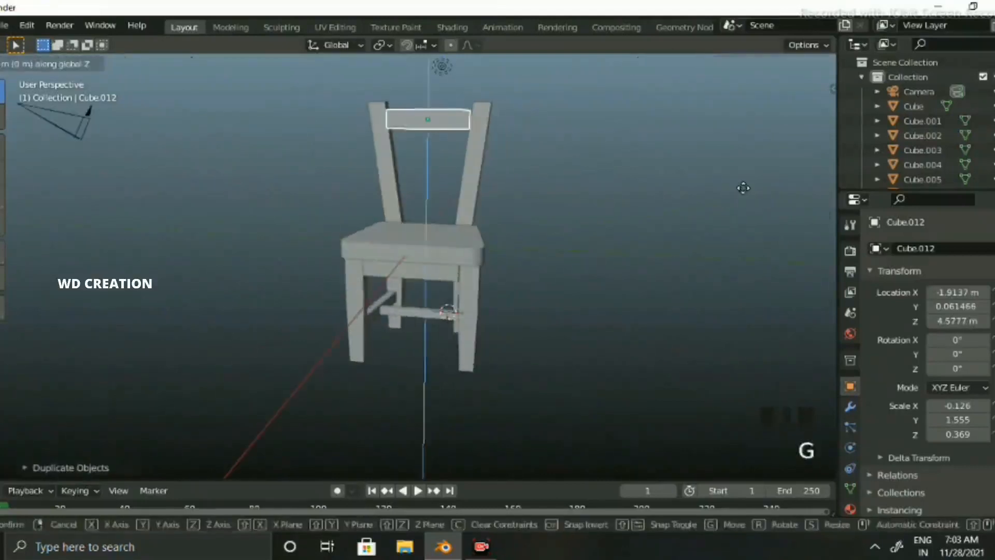
left_click(744, 188)
key("z")
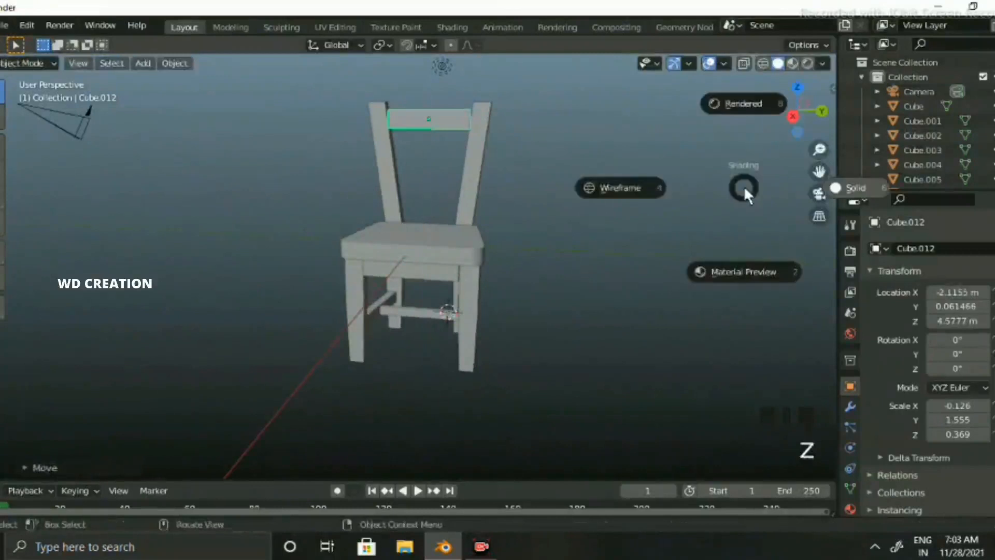
key("s")
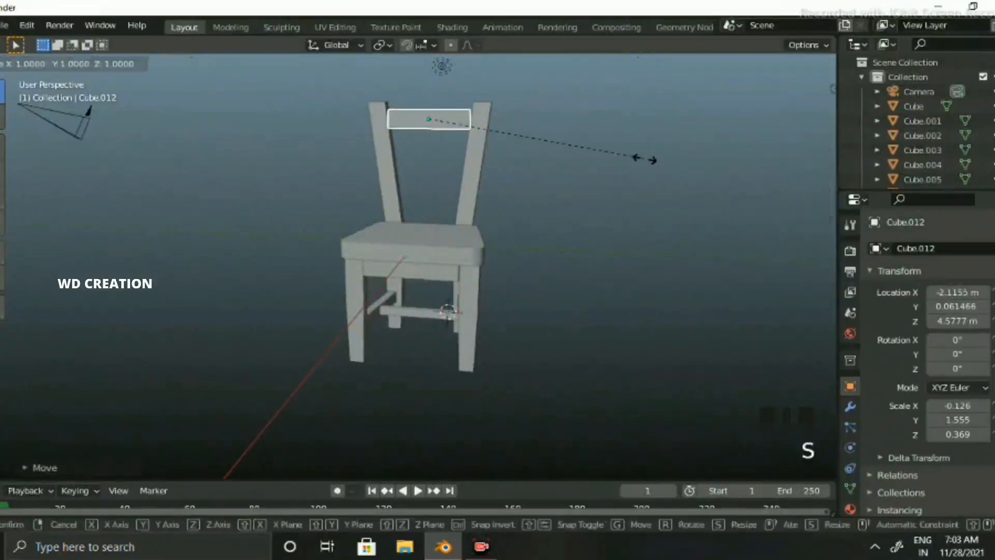
key("z")
key("y")
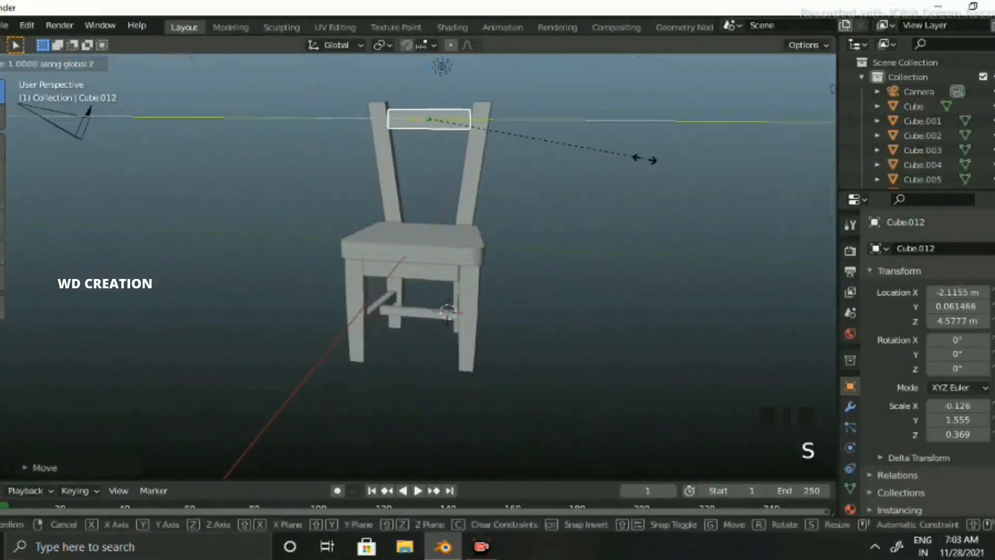
left_click(599, 187)
middle_click_drag(599, 187, 659, 185)
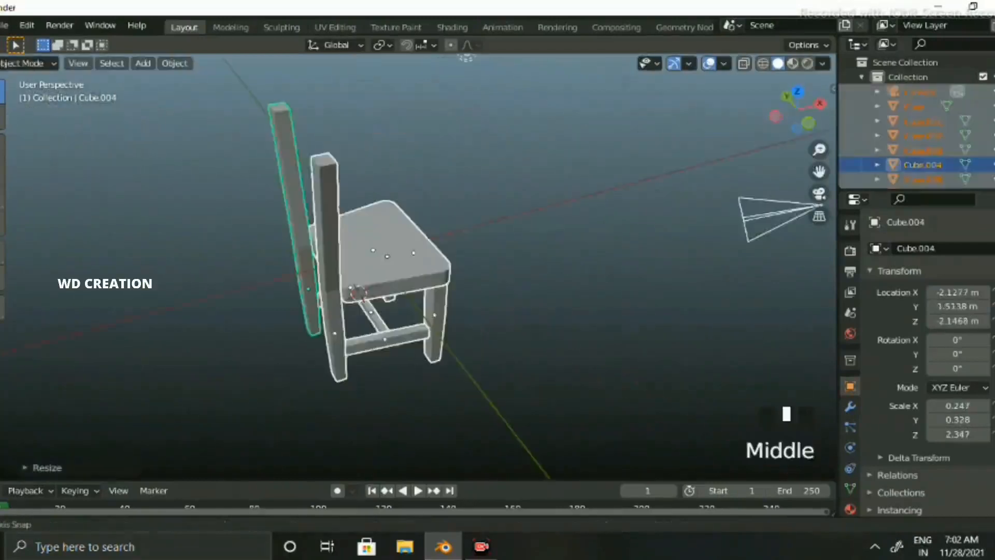
- Duplicate the front seat rail about 3.09 m in the negative X direction and position the copy between the back legs
middle_click_drag(513, 259, 585, 283)
left_click(425, 264)
key("shift+d")
key("y")
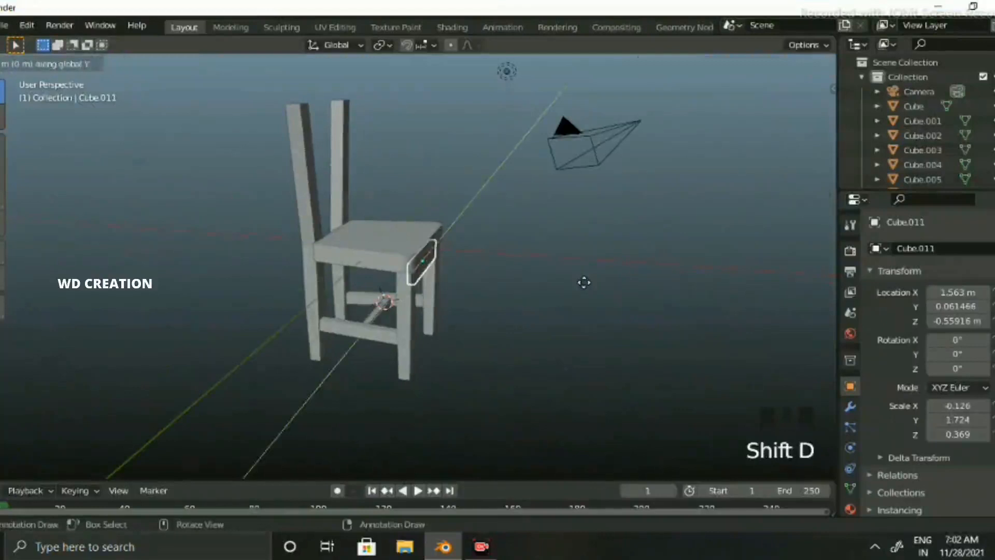
key("x")
left_click(700, 300)
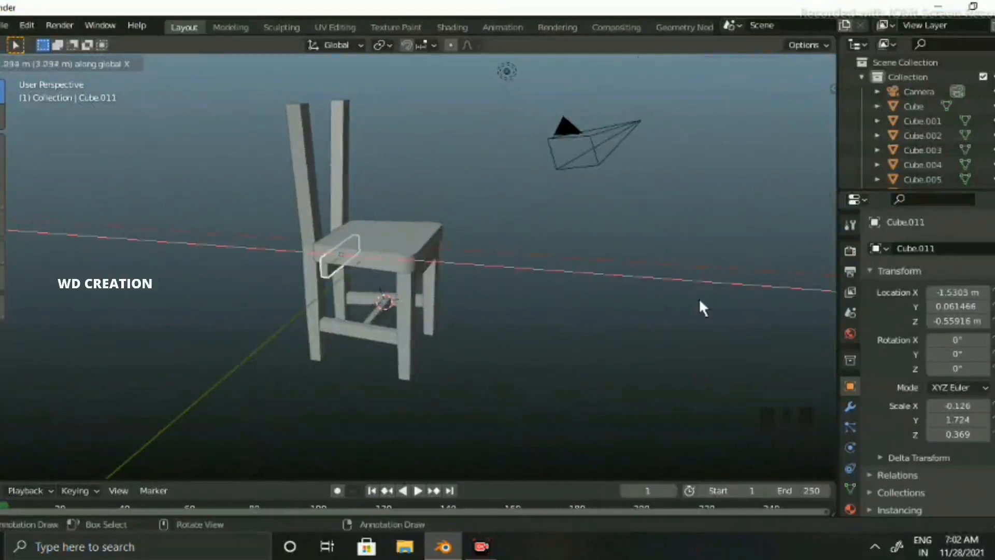
middle_click_drag(700, 301, 646, 306)
key("g")
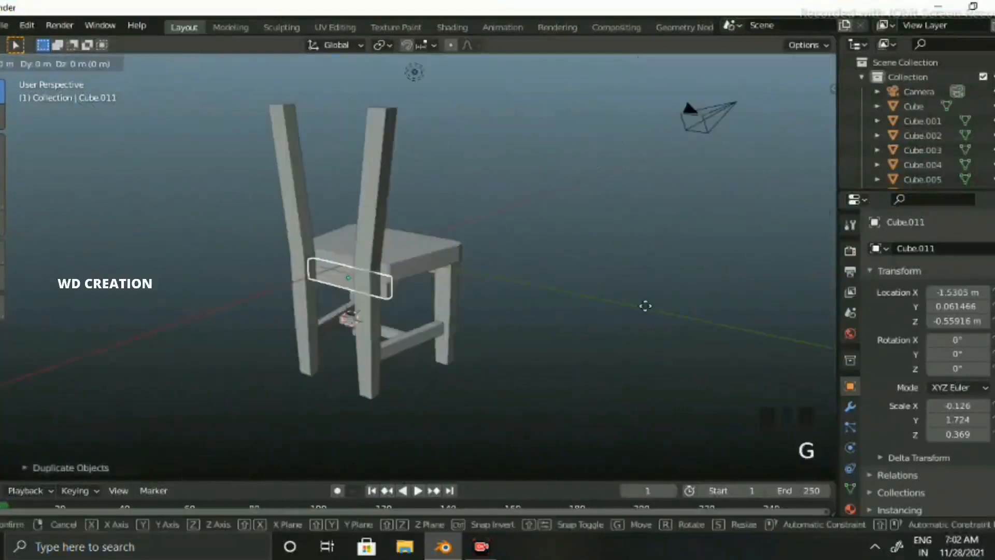
key("z")
key("y")
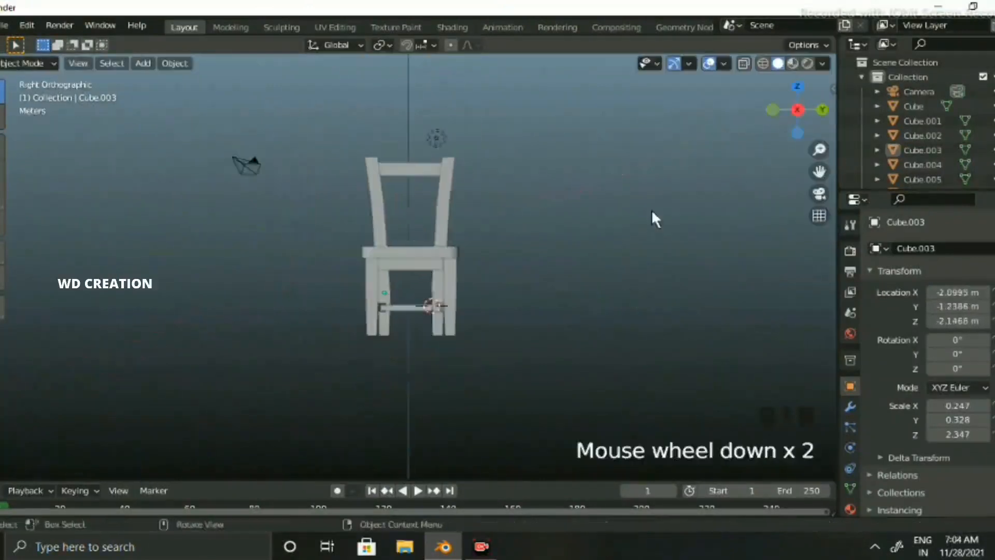
middle_click_drag(651, 209, 489, 211)
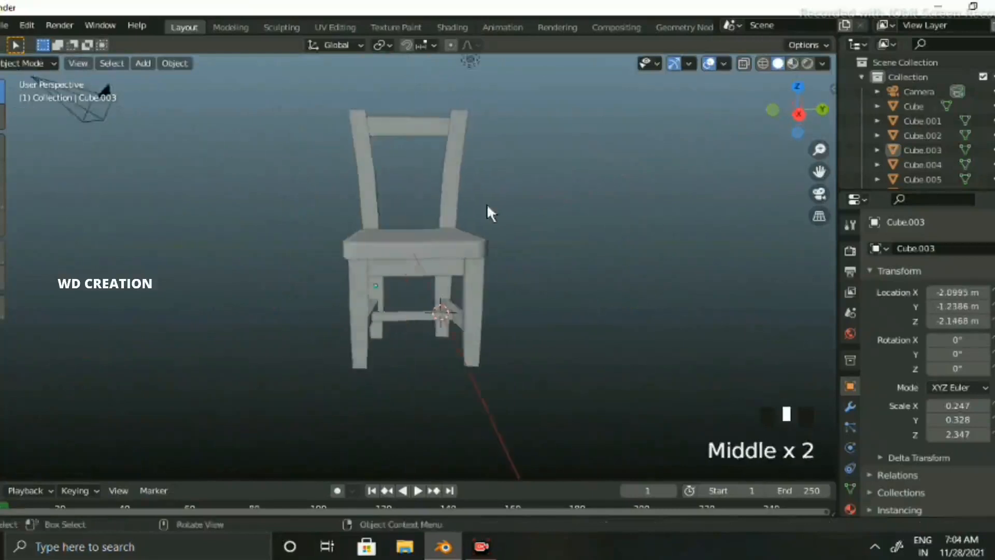
middle_click_drag(404, 162, 408, 173)
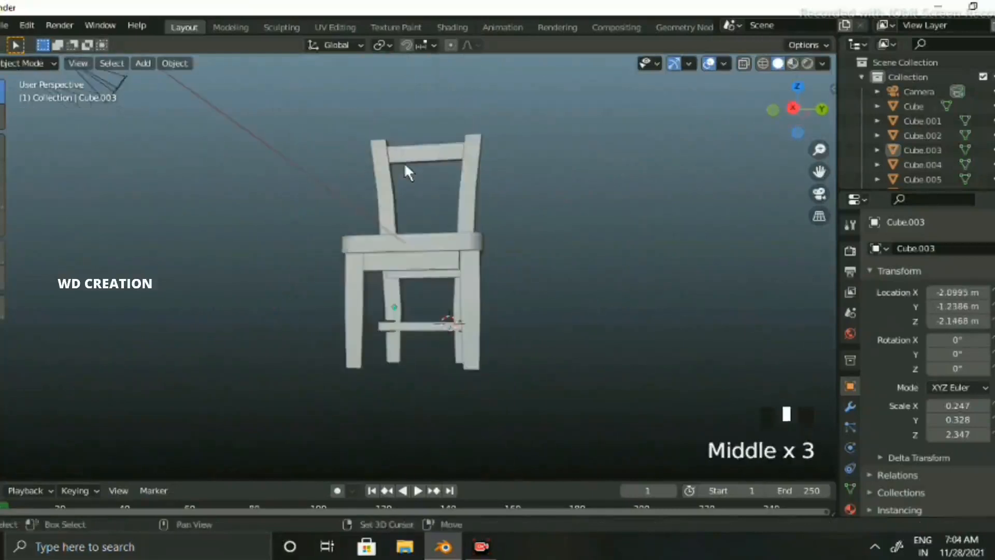
- Place the 3D cursor on the upper backrest rail near one back post and add a cube there
right_click(405, 165, "shift")
key("shift+a")
mouse_move(400, 156)
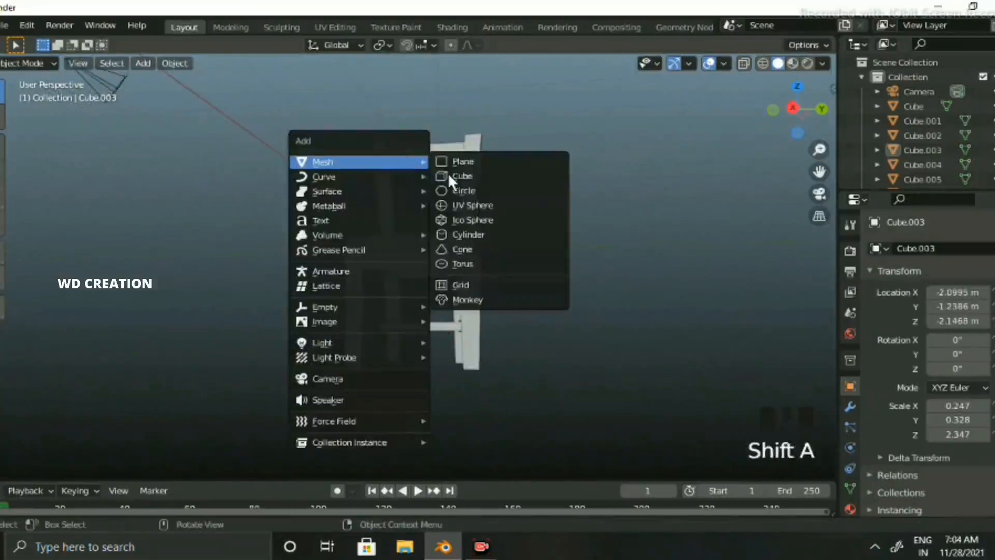
left_click(511, 176)
scroll(513, 207, "up", 1)
middle_click_drag(512, 176, 512, 254)
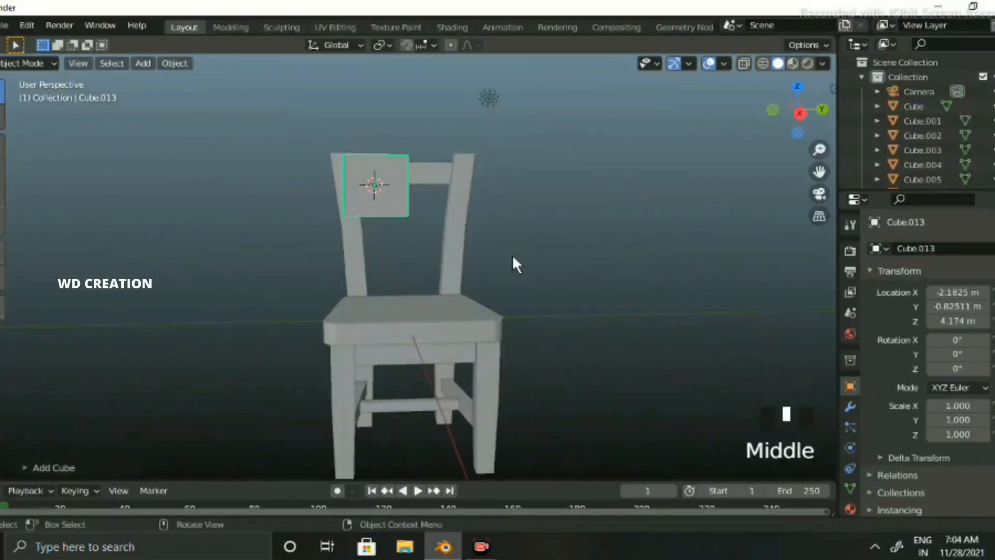
key("a")
double_click(353, 182)
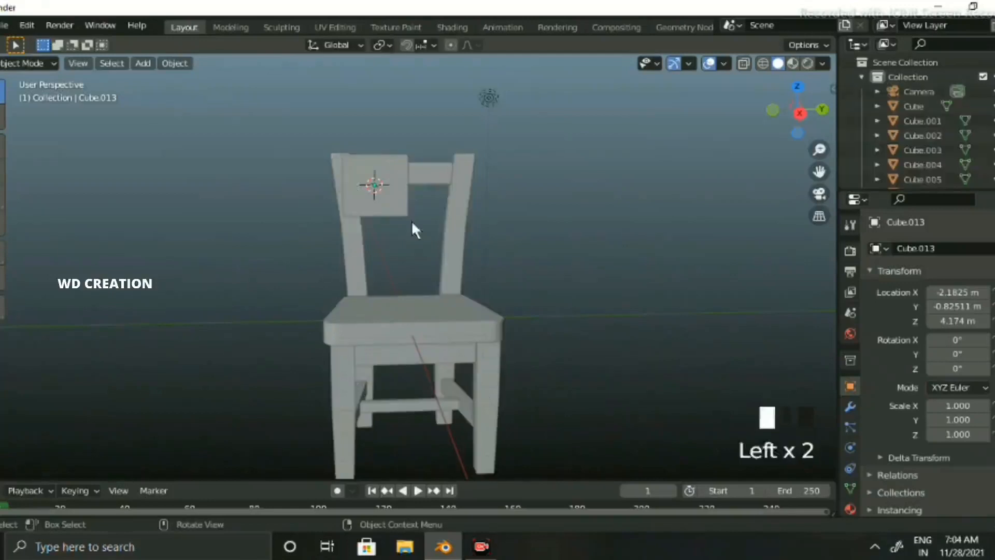
- Stretch the new cube along Z to a scale of about 1.94
key("s")
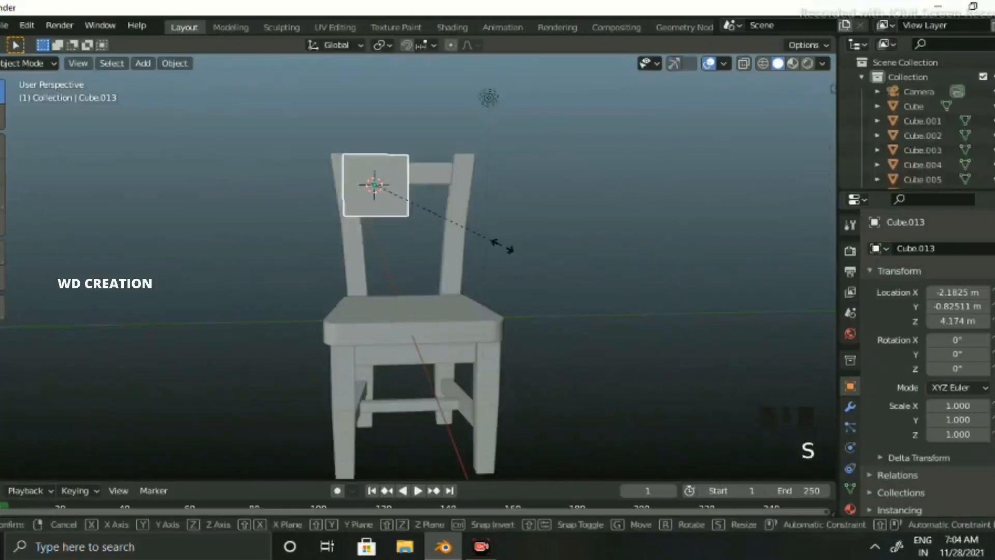
key("z")
left_click(613, 315)
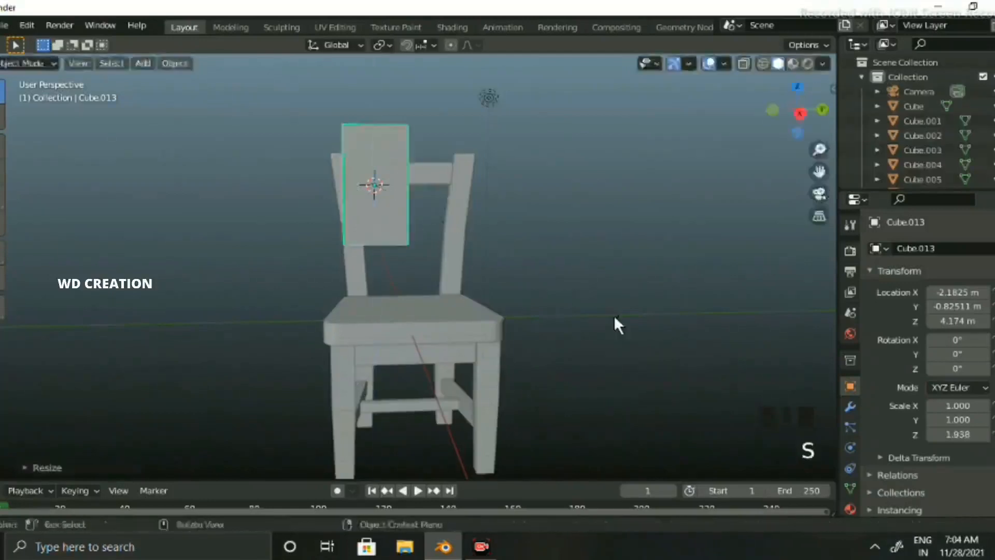
key("s")
left_click(610, 315)
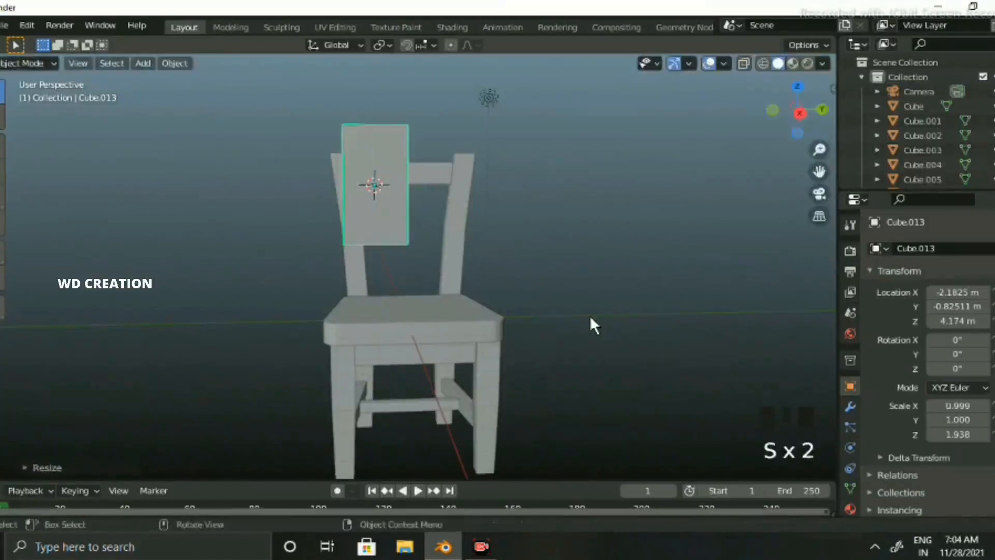
- Thin the cube into a slat by scaling it to about 0.128 along X and 0.247 along Y
middle_click_drag(473, 329, 473, 317)
key("s")
key("x")
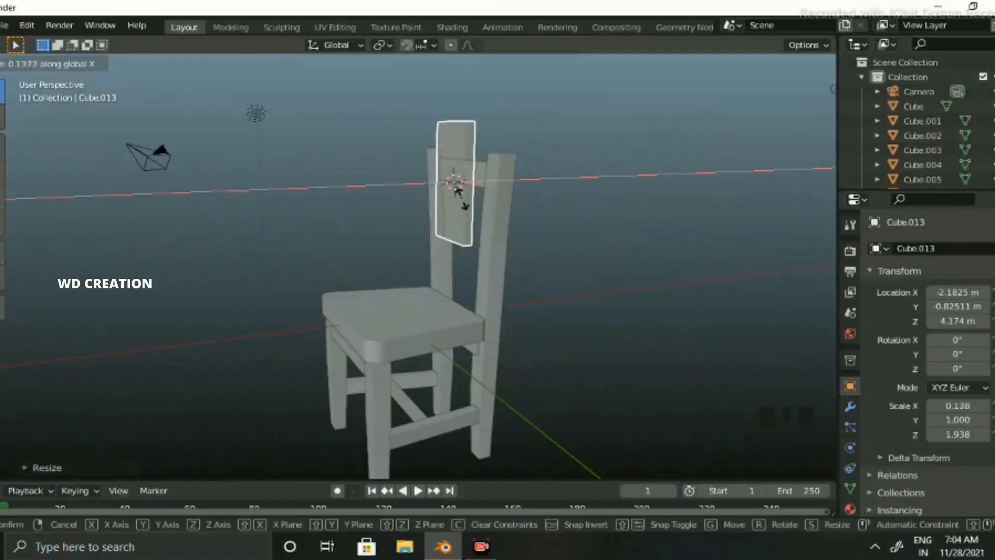
left_click(497, 223)
middle_click_drag(567, 222, 565, 214)
key("z")
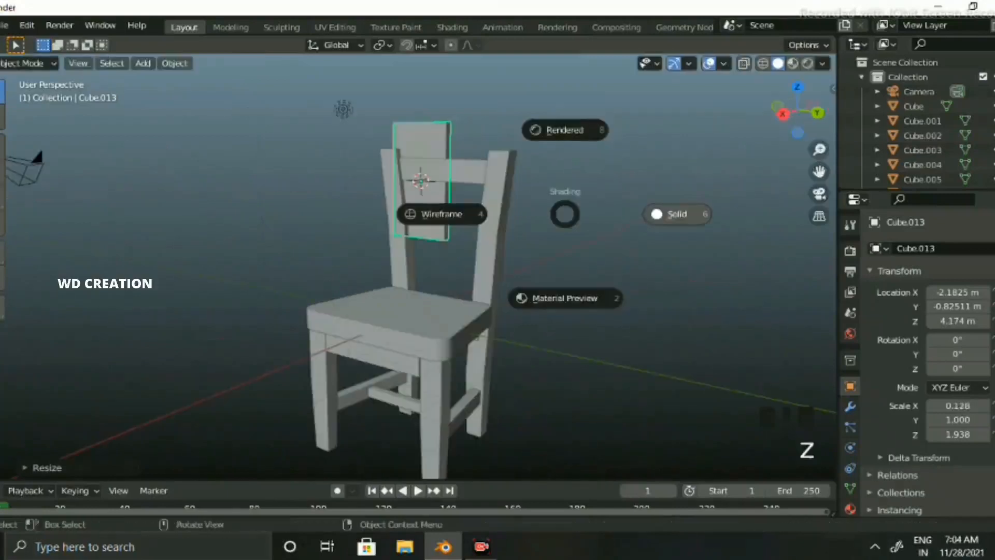
key("s")
key("x")
key("y")
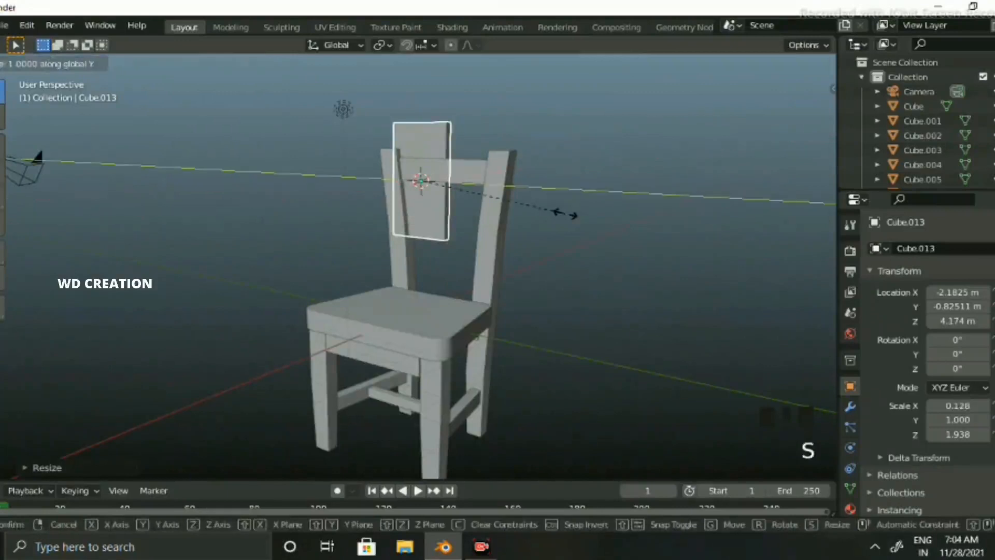
left_click(454, 194)
- Lower the slat along Z to about 2.53 m and centre it between the back posts at about 0.077 m on Y
middle_click_drag(454, 193, 610, 207)
key("g")
left_click(613, 207)
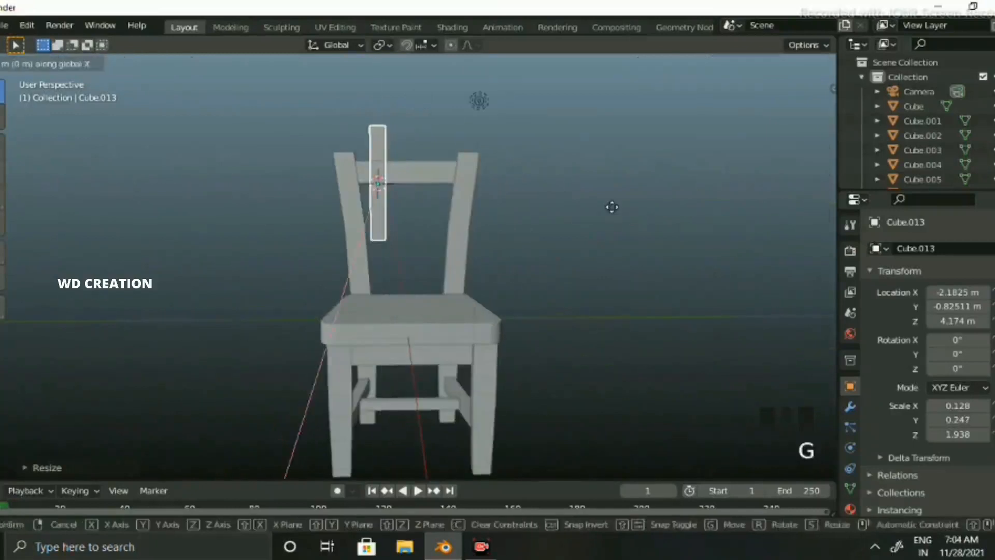
left_click(793, 116)
key("g")
key("z")
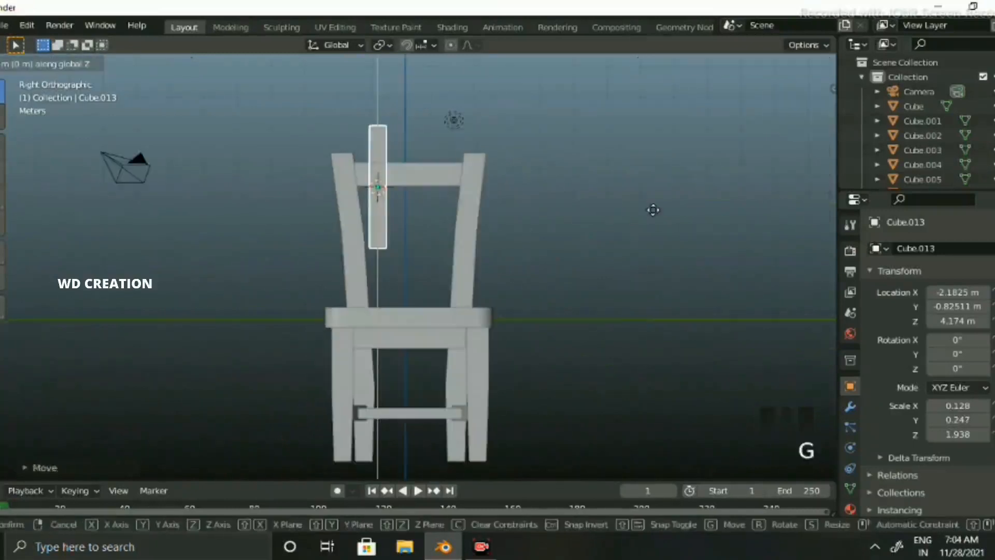
left_click(669, 263)
key("g")
key("y")
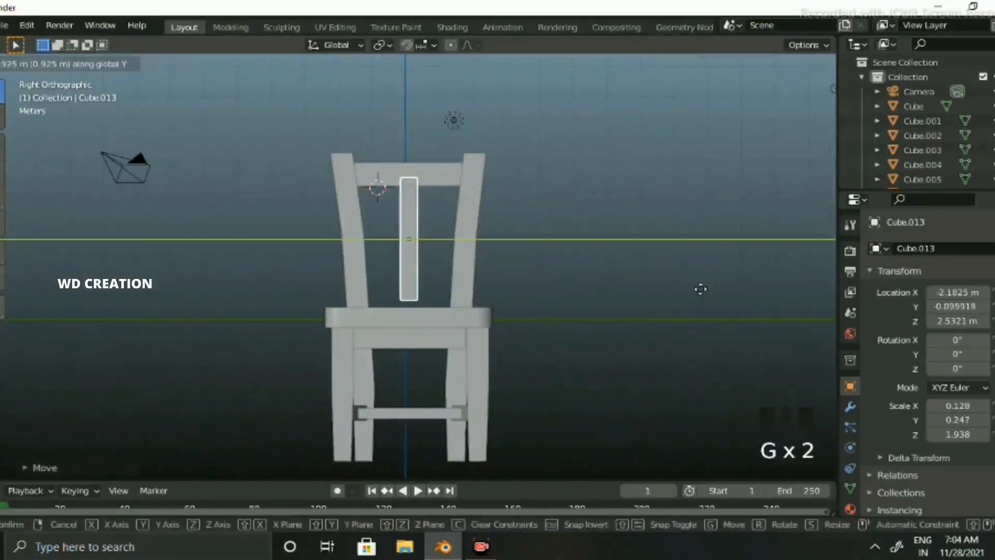
left_click(701, 289)
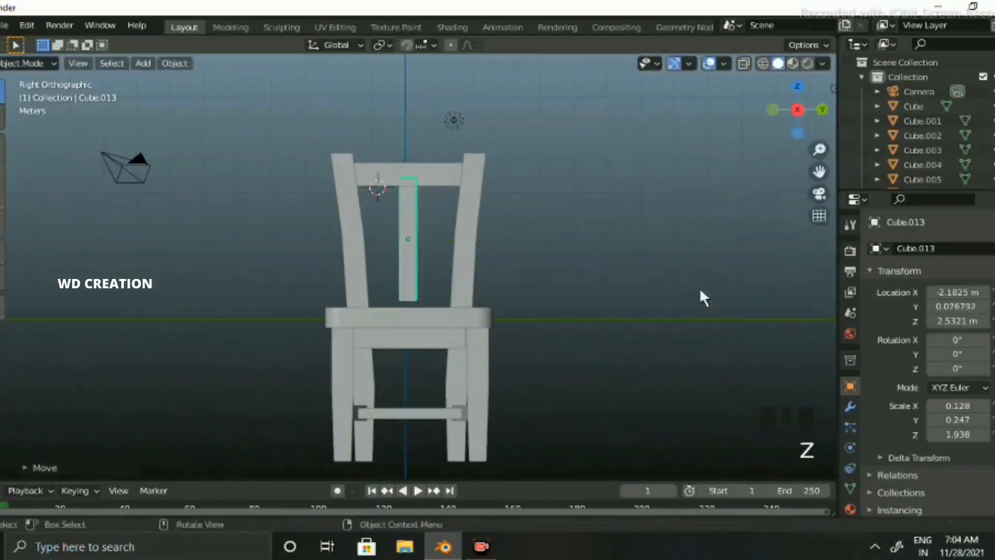
- Lengthen the slat along Z to a scale of about 2.16 and lower it to about 2.32 m on Z
key("s")
left_click(723, 329)
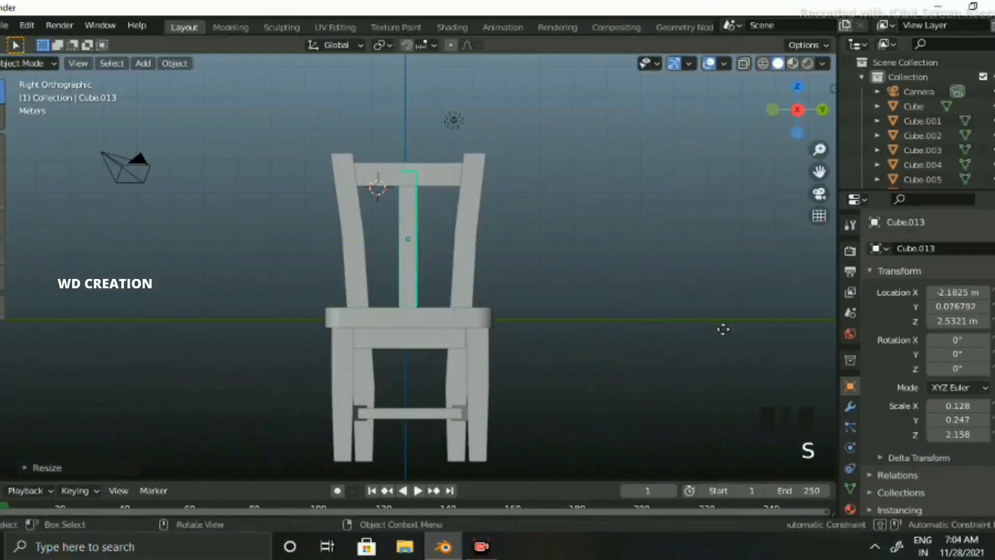
key("g")
key("z")
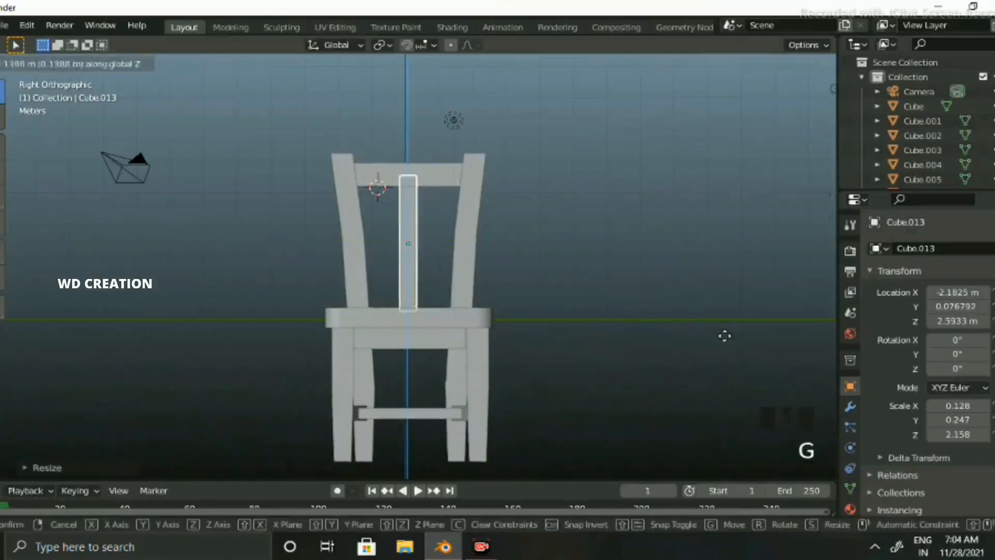
left_click(721, 340)
- Duplicate the centre slat along Y to about 0.91 m and rotate the copy about -2.96° around X
key("shift+d")
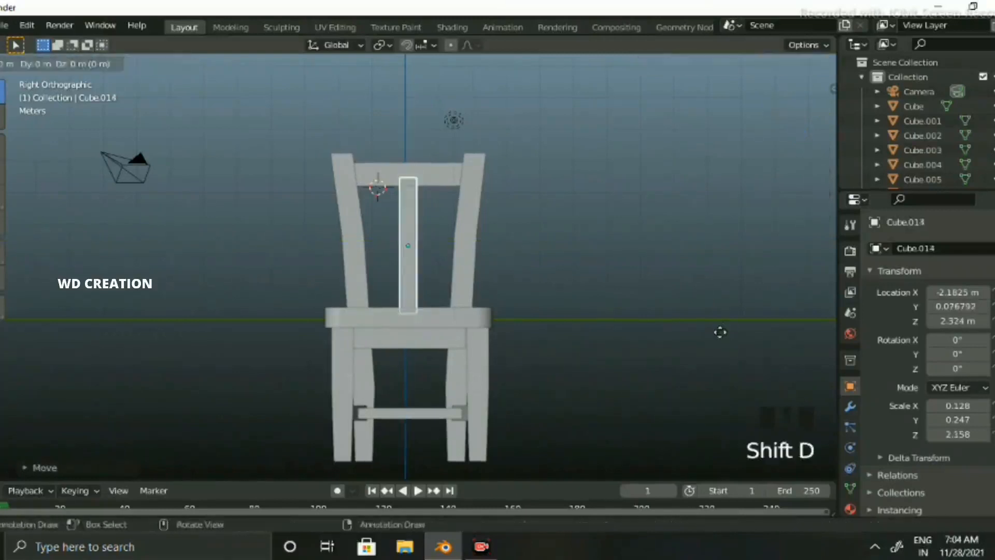
key("y")
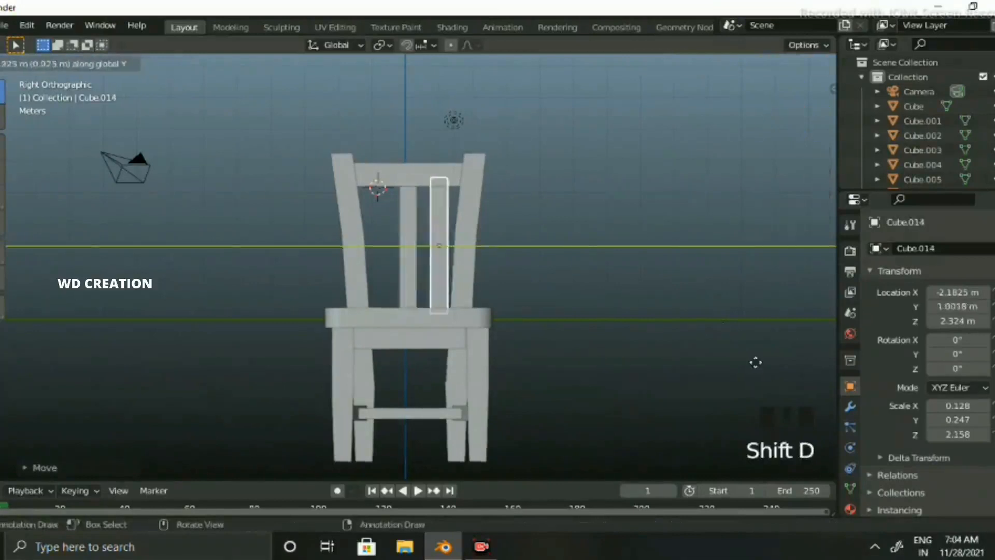
left_click(748, 359)
key("r")
key("z")
key("z")
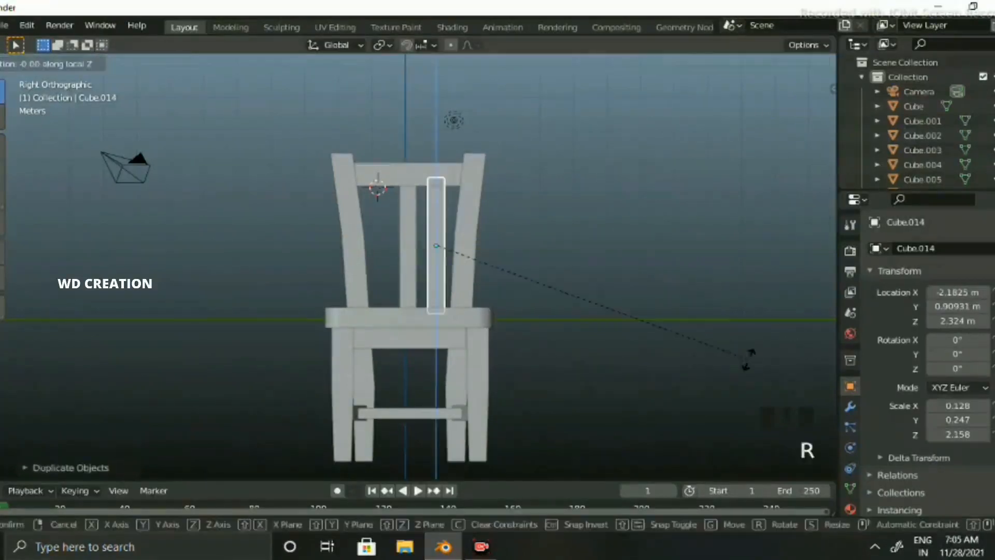
key("x")
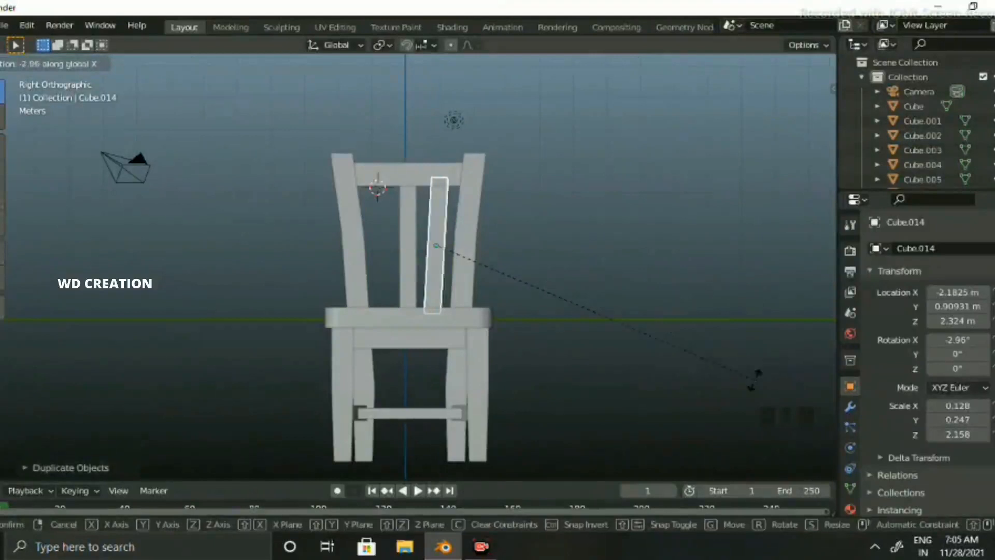
left_click(756, 381)
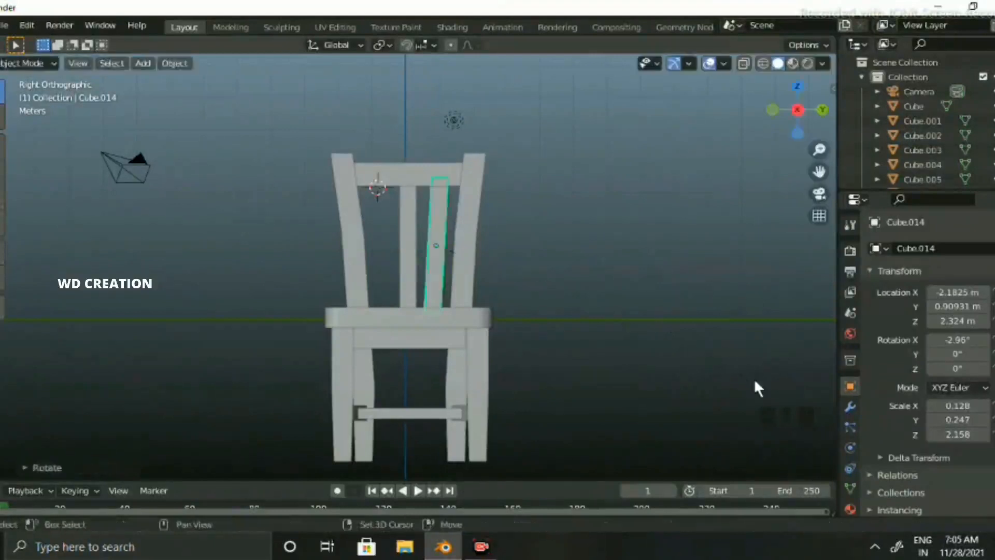
- Duplicate the centre slat along Y to about -0.69 m and rotate the copy about 3.11° around X
left_click(407, 217)
key("shift+d")
key("y")
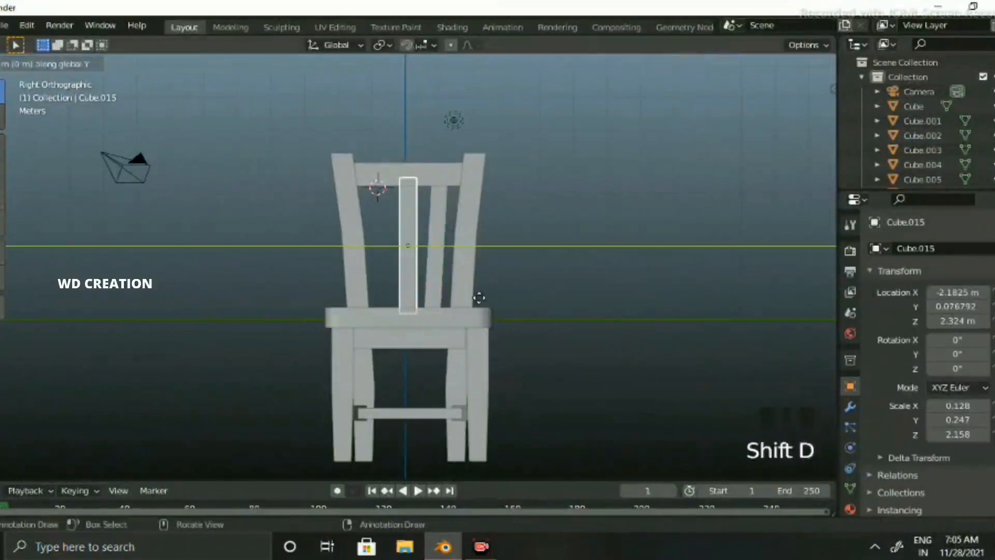
left_click(474, 295)
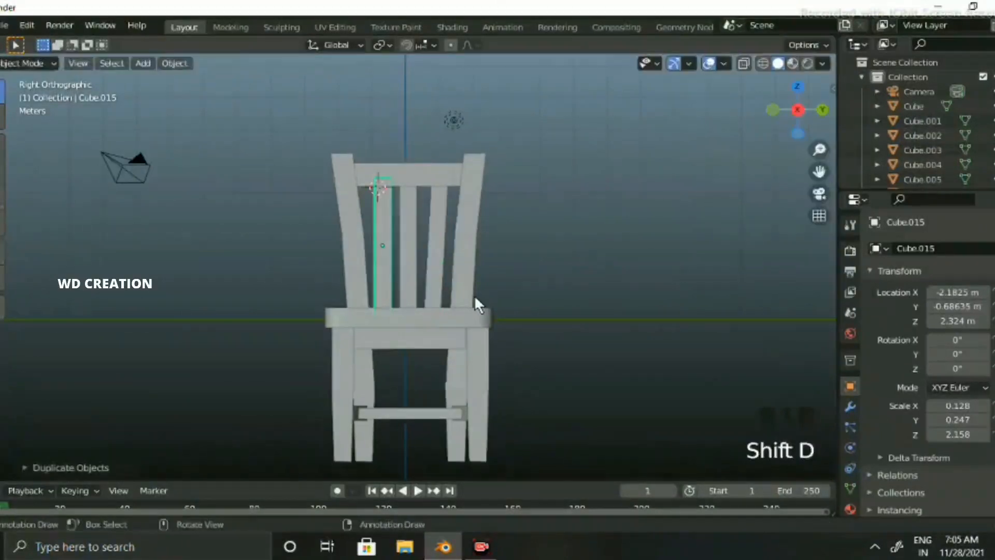
key("r")
key("x")
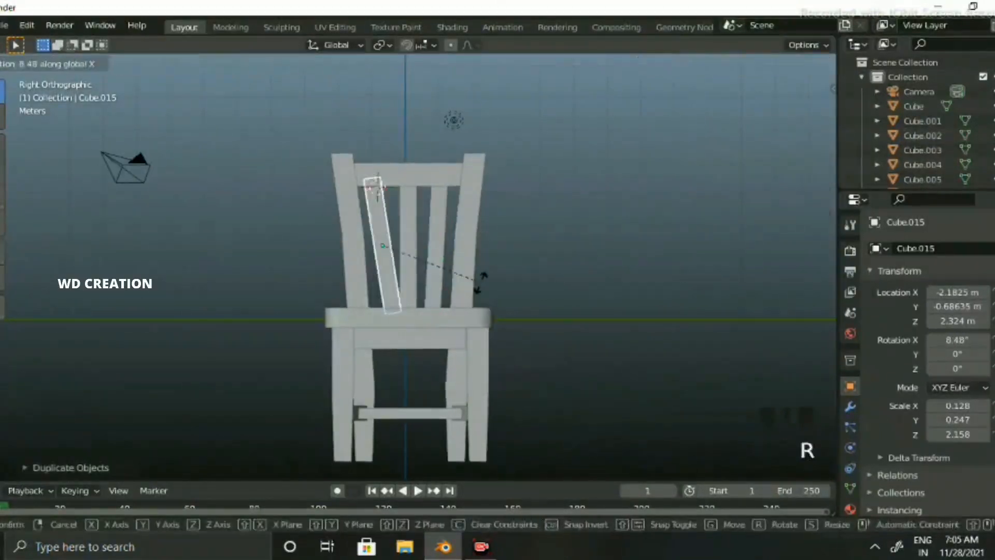
left_click(470, 288)
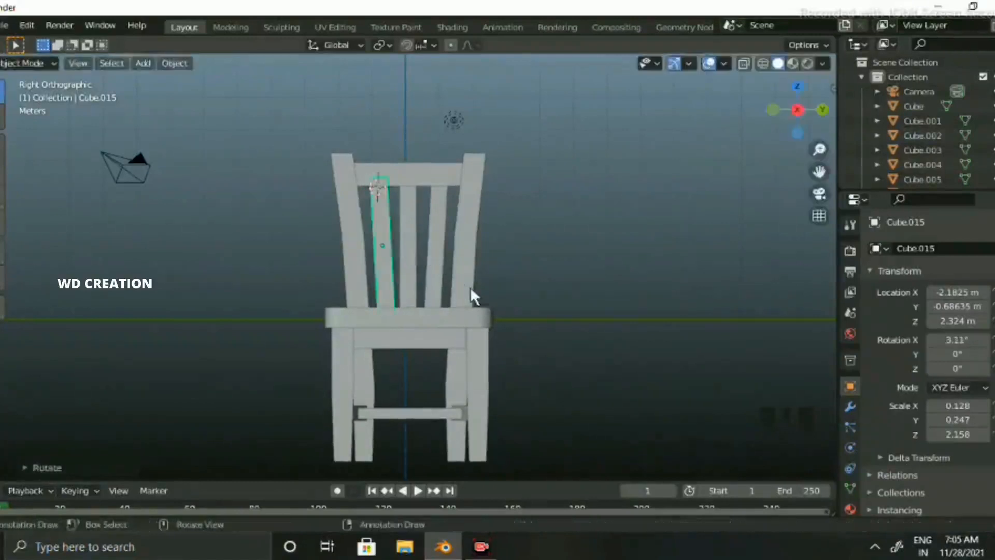
double_click(470, 287)
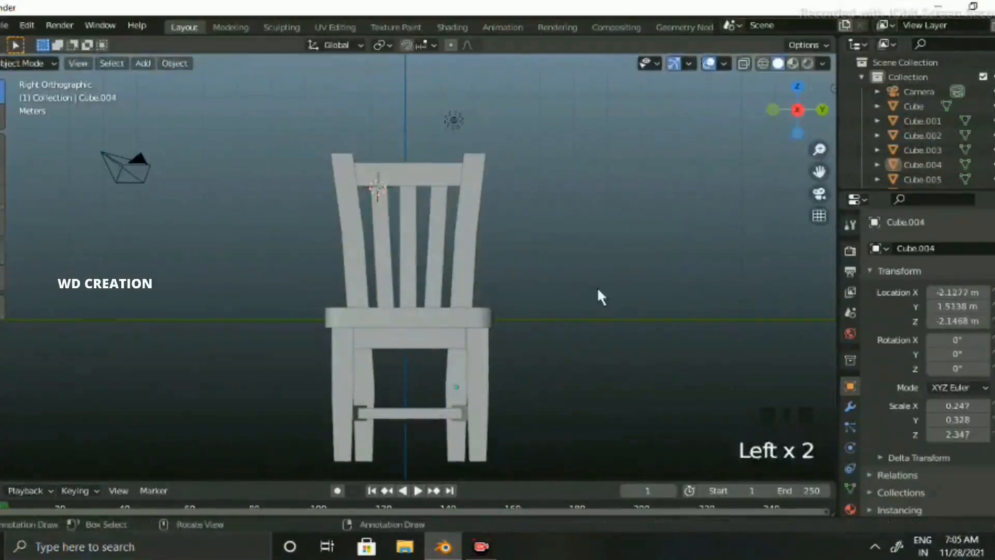
- Place the 3D cursor on the lower crossbar between the legs and add a plane there
left_click(581, 242)
middle_click_drag(583, 245, 410, 368)
left_click(406, 363, "shift")
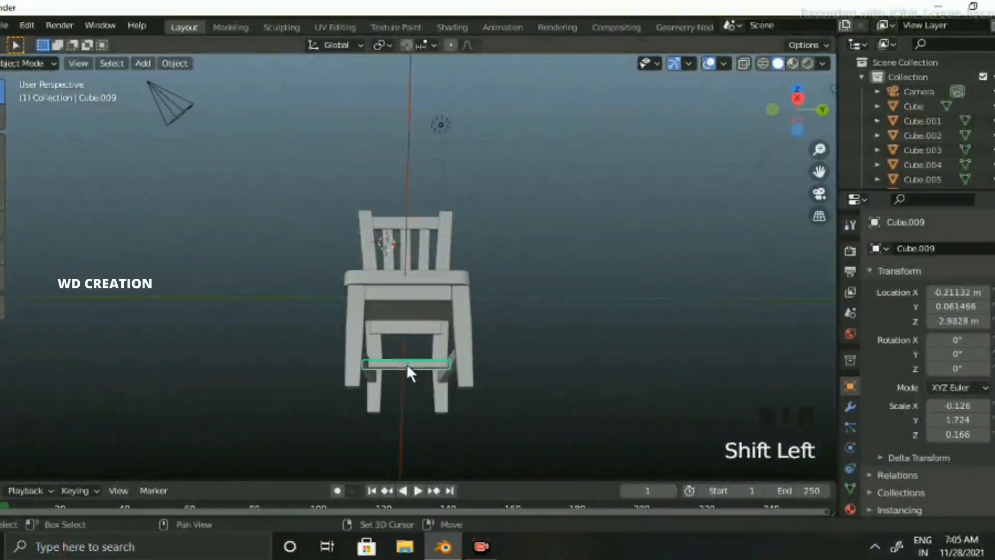
right_click(406, 363, "shift")
key("shift+a")
mouse_move(423, 234)
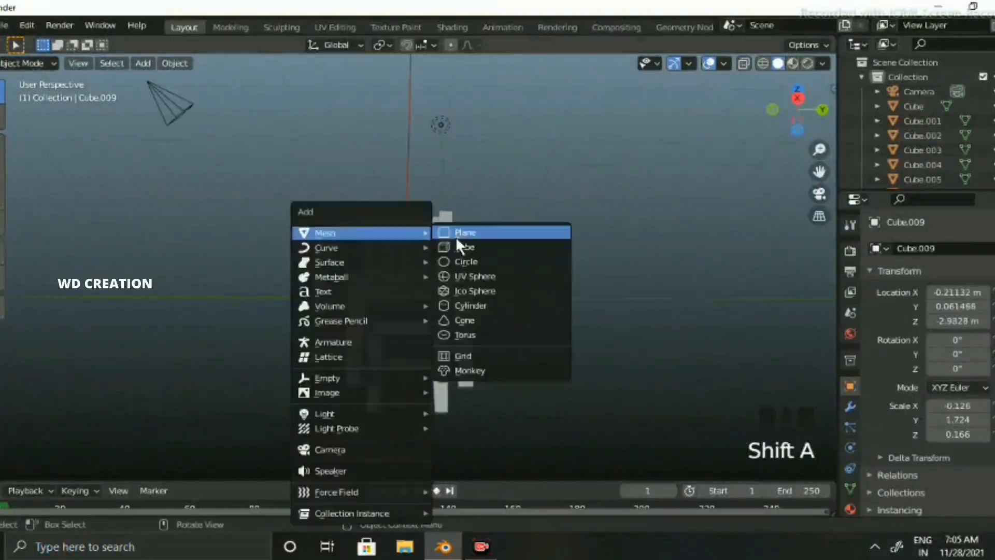
left_click(461, 236)
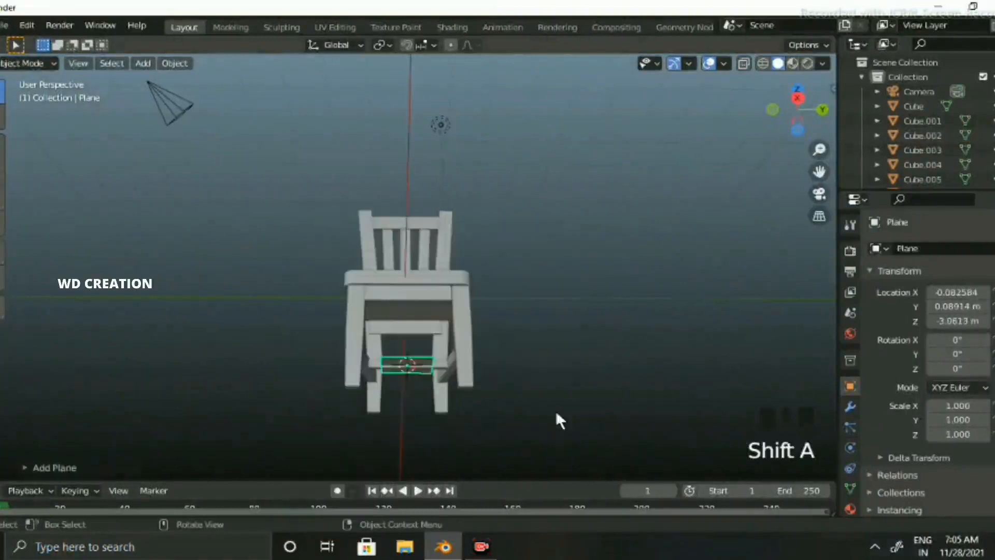
- Scale the plane up to about 52.9 as a floor and lower it along Z to about -4.49 m
key("s")
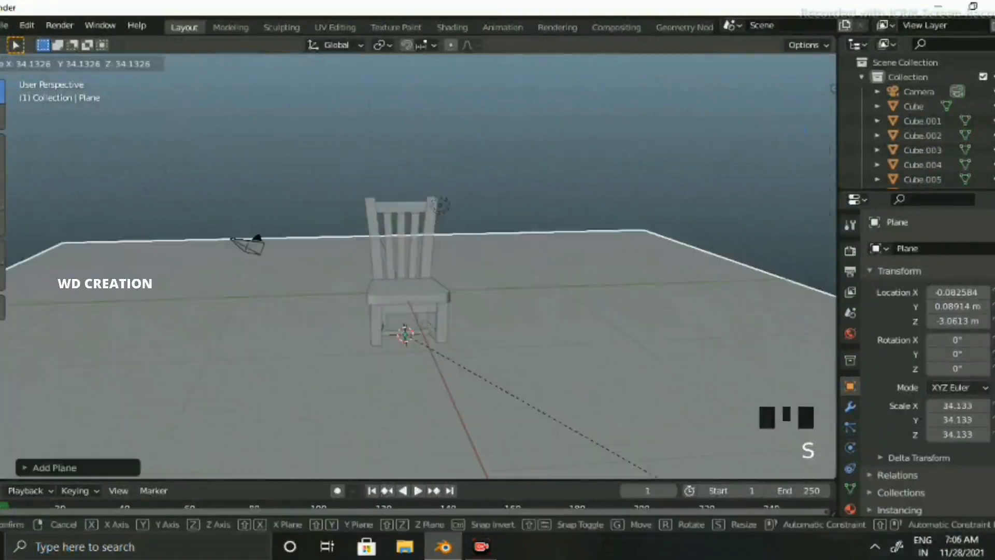
left_click(414, 309)
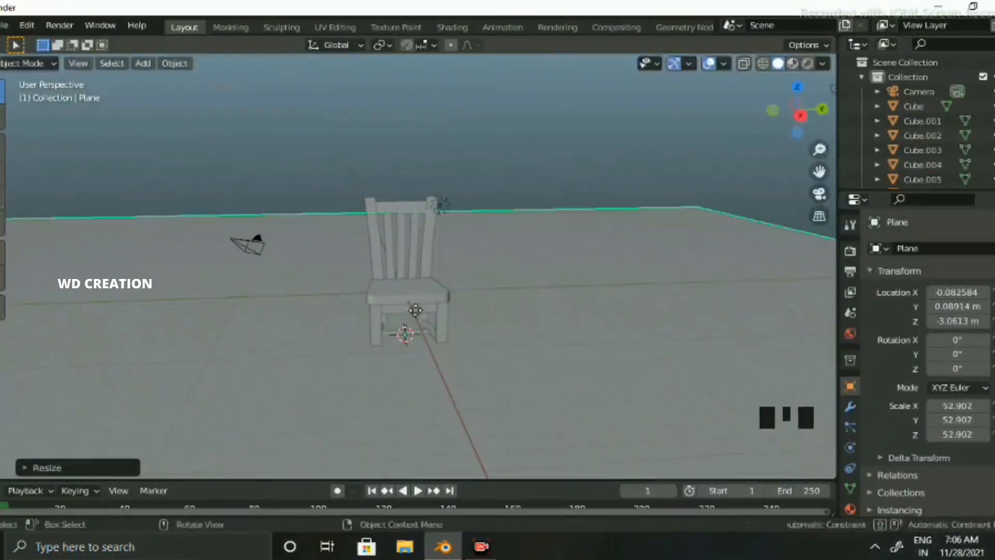
key("g")
key("z")
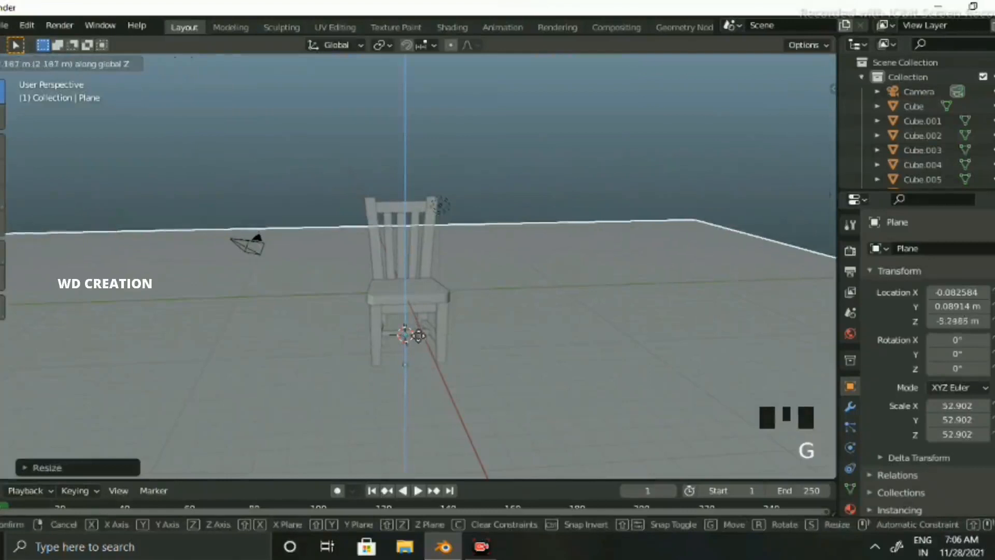
left_click(421, 330)
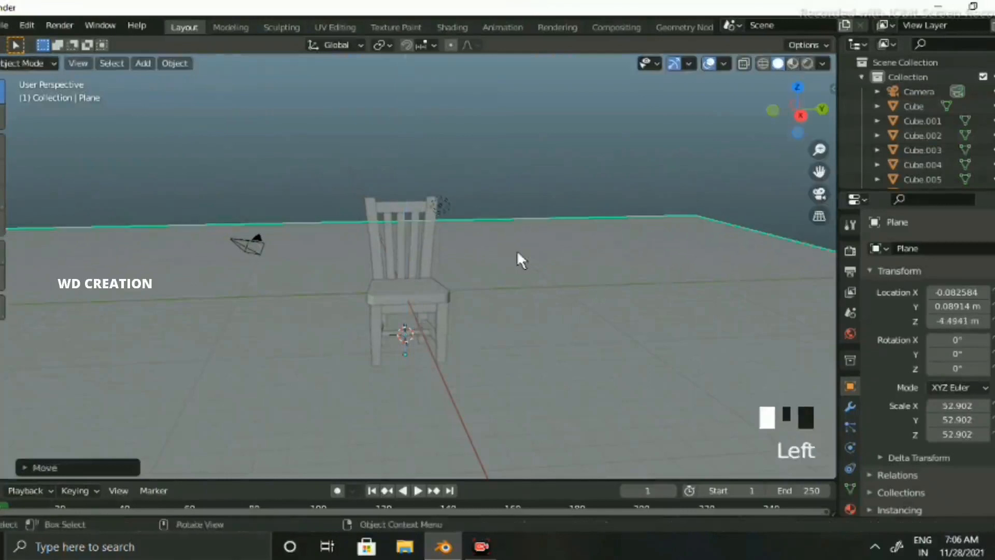
- View the chair and floor through the camera with material preview shading
left_click(521, 260)
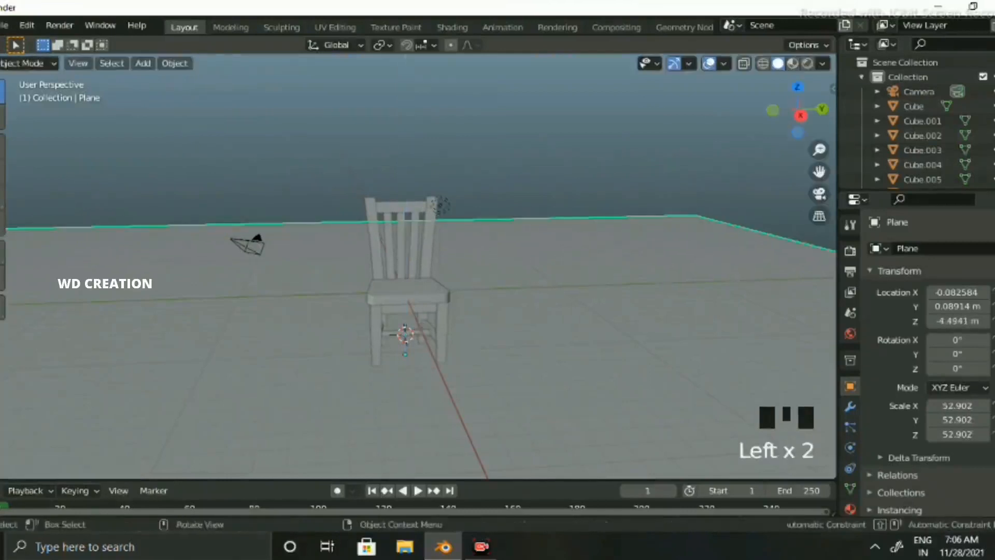
key("s")
left_click(826, 192)
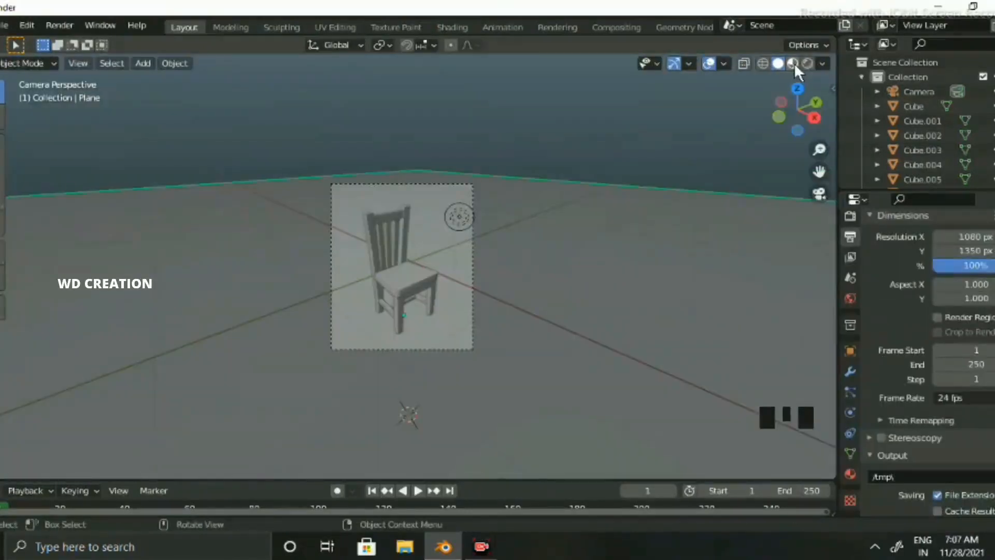
left_click(793, 63)
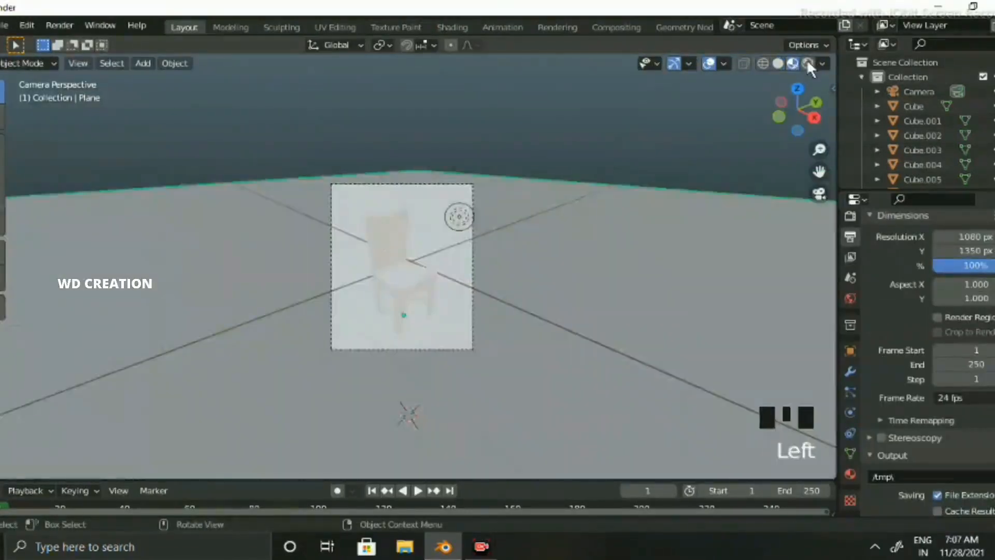
- Preview the chair with rendered shading and raise the light higher above it along Z
left_click(807, 63)
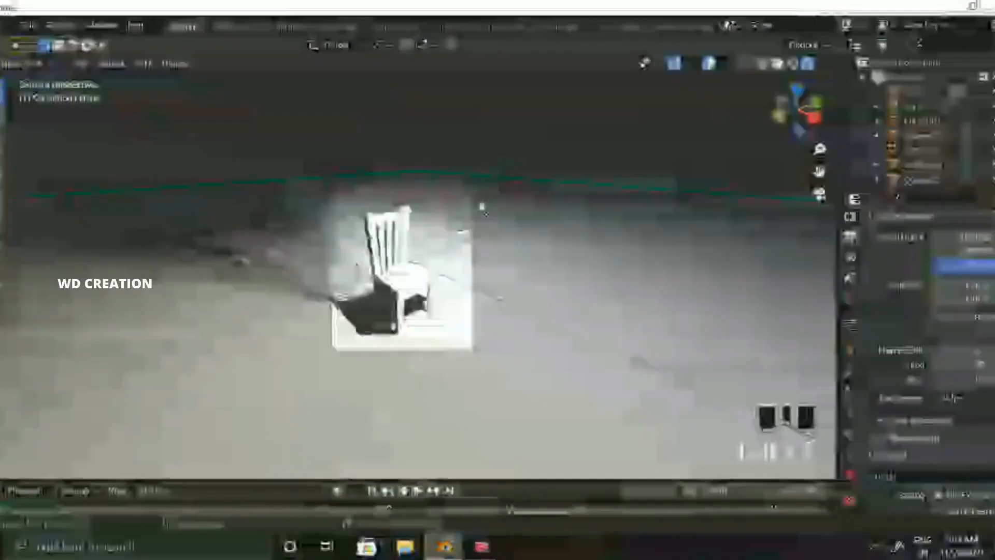
scroll(483, 208, "up", 1)
key("g")
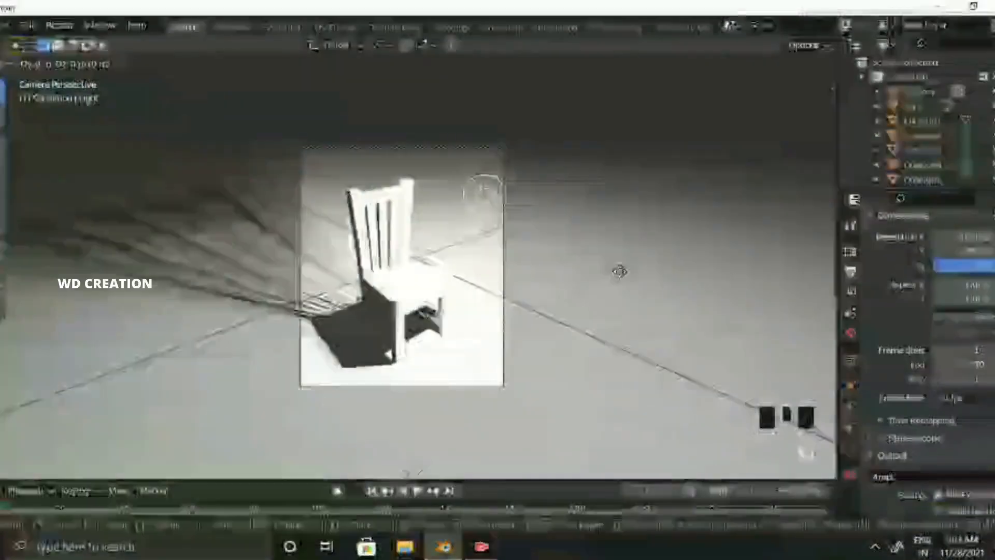
key("z")
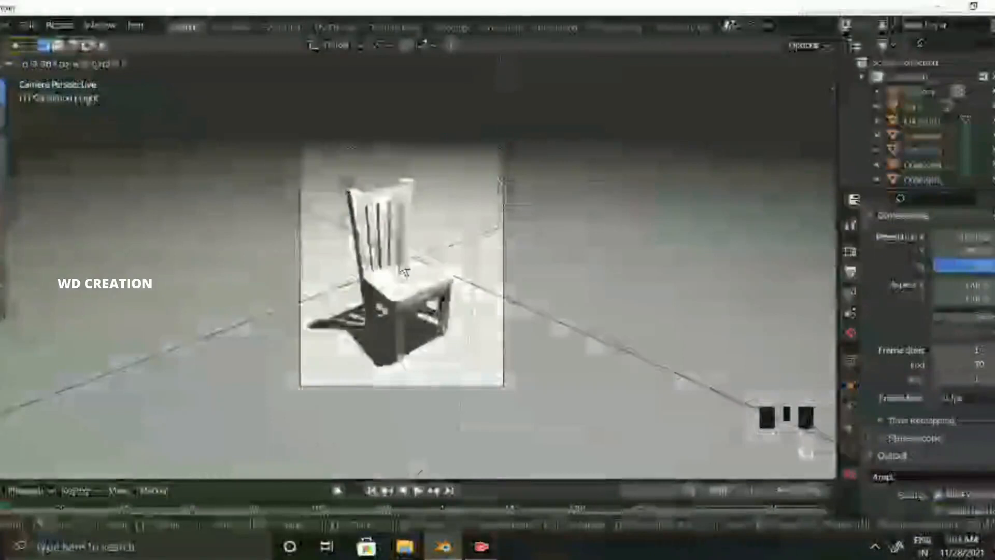
left_click(406, 273)
- Set the seat material's base color to a darkened orange with hue about 0.052 and saturation about 0.941
left_click(409, 286)
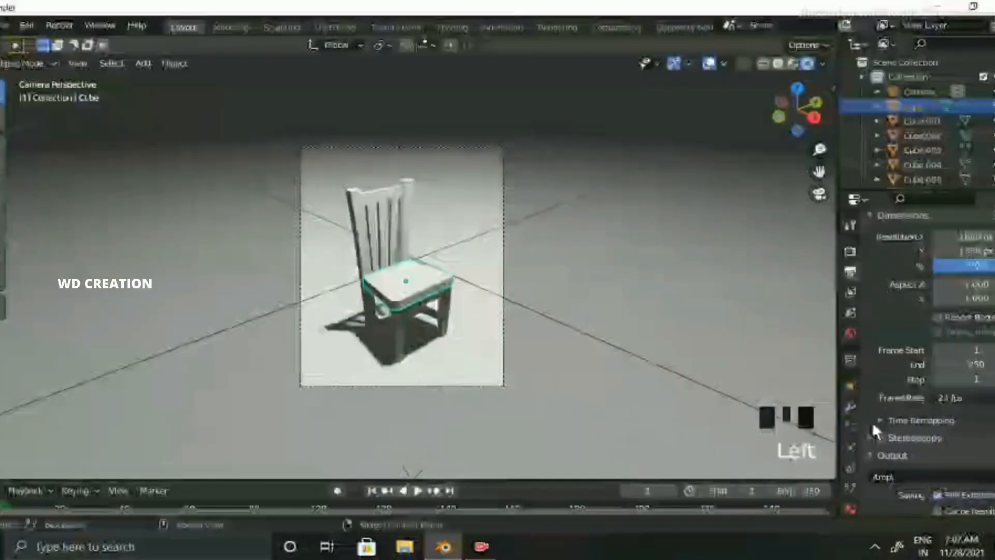
scroll(872, 422, "down", 11)
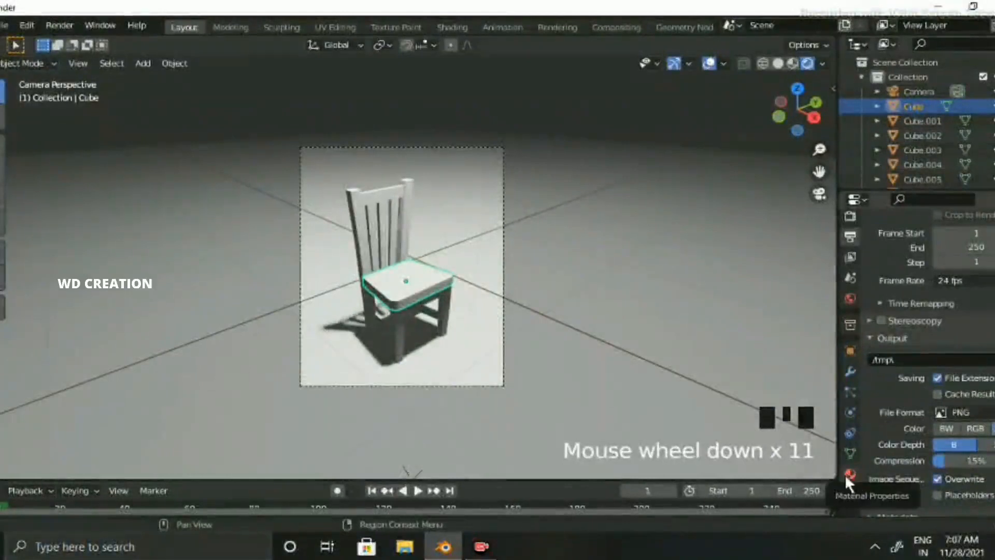
left_click(846, 474)
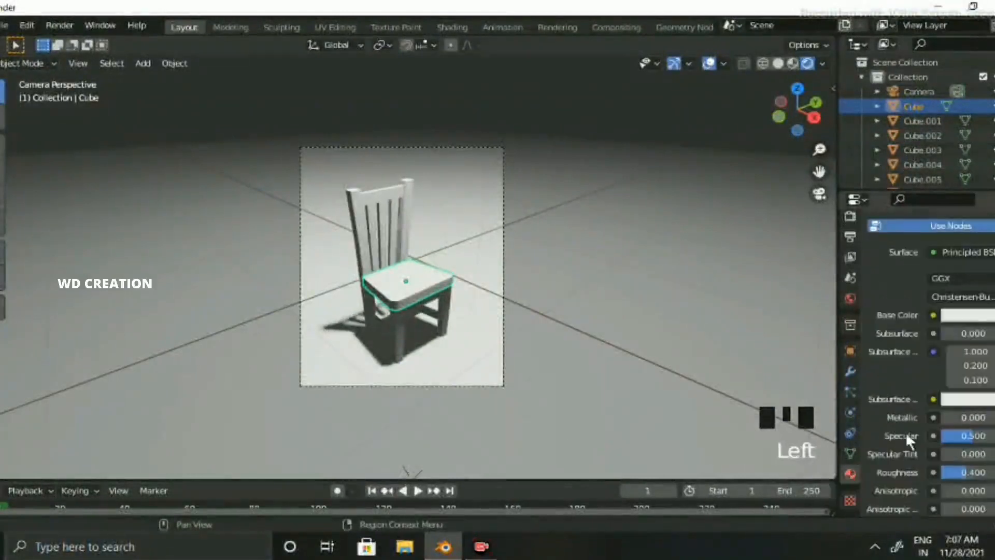
left_click(968, 317)
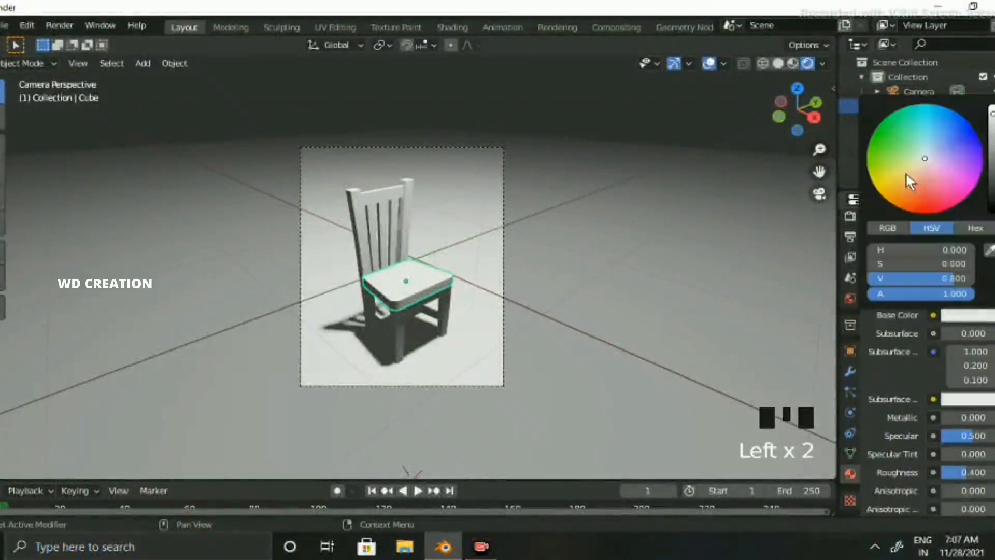
left_click_drag(907, 173, 913, 193)
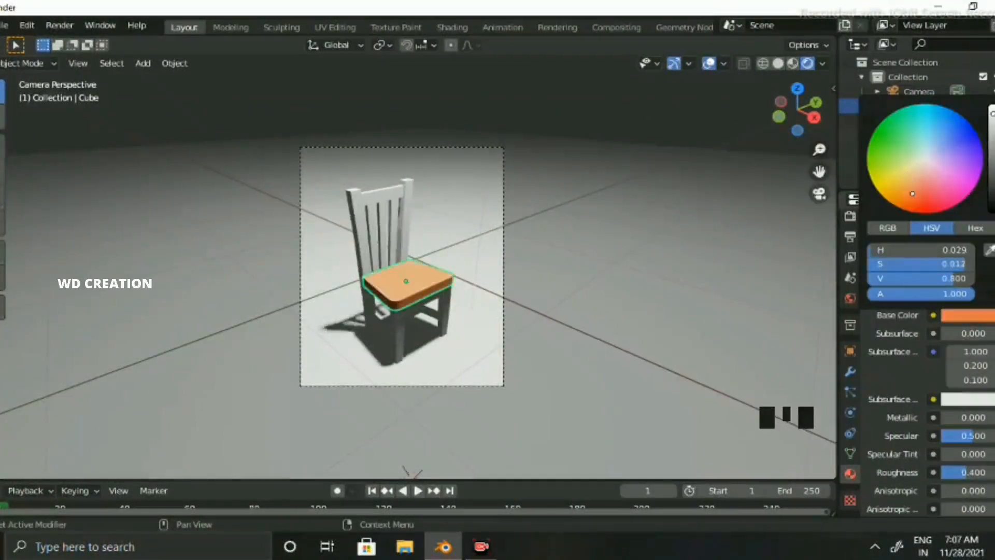
left_click_drag(913, 193, 904, 194)
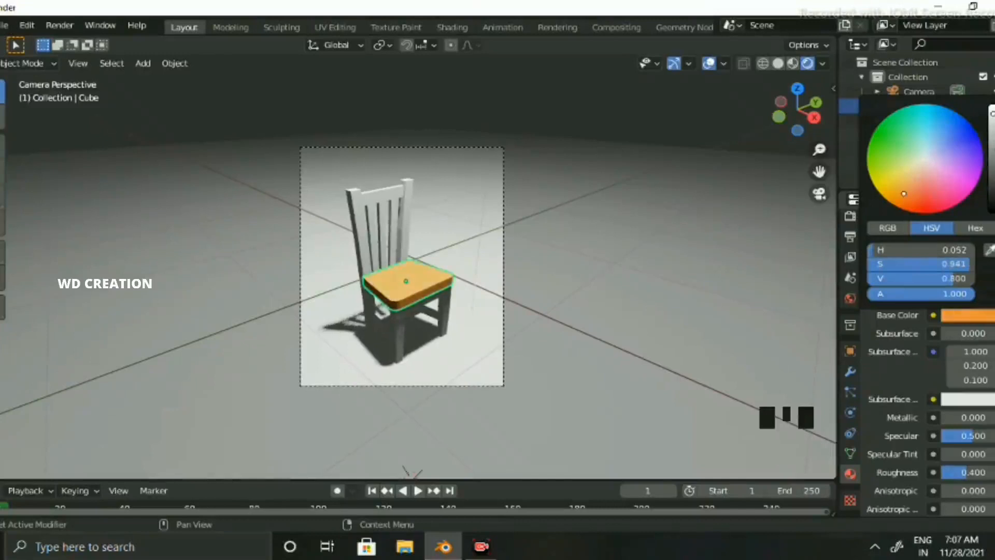
left_click_drag(993, 113, 993, 137)
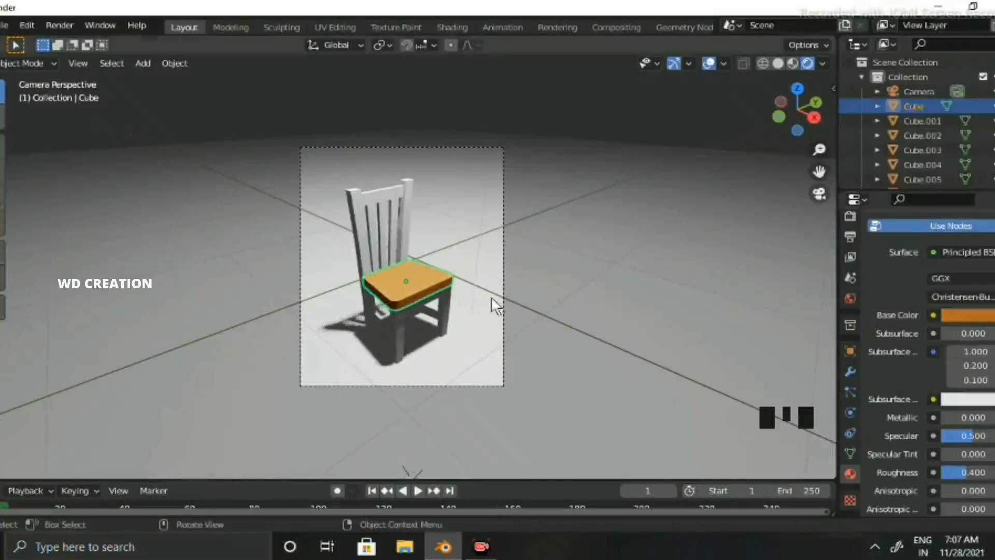
- Assign the seat's existing Material to the right backrest post and the top backrest rail
left_click(422, 240)
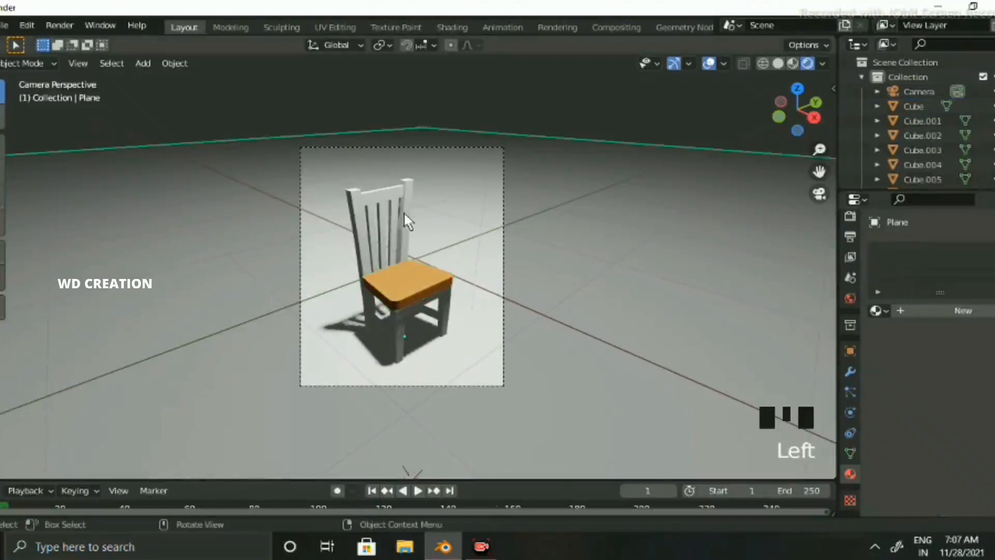
left_click(418, 285)
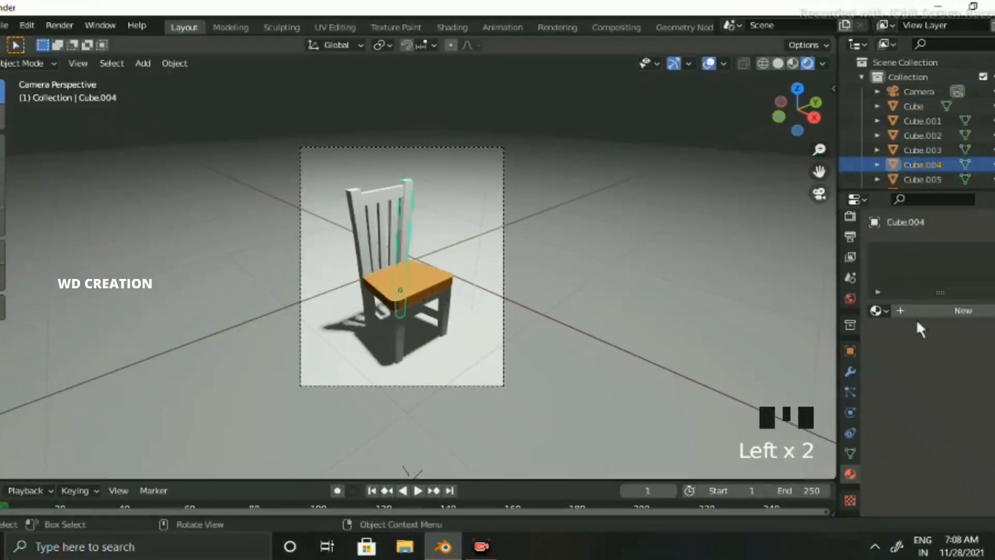
left_click(885, 312)
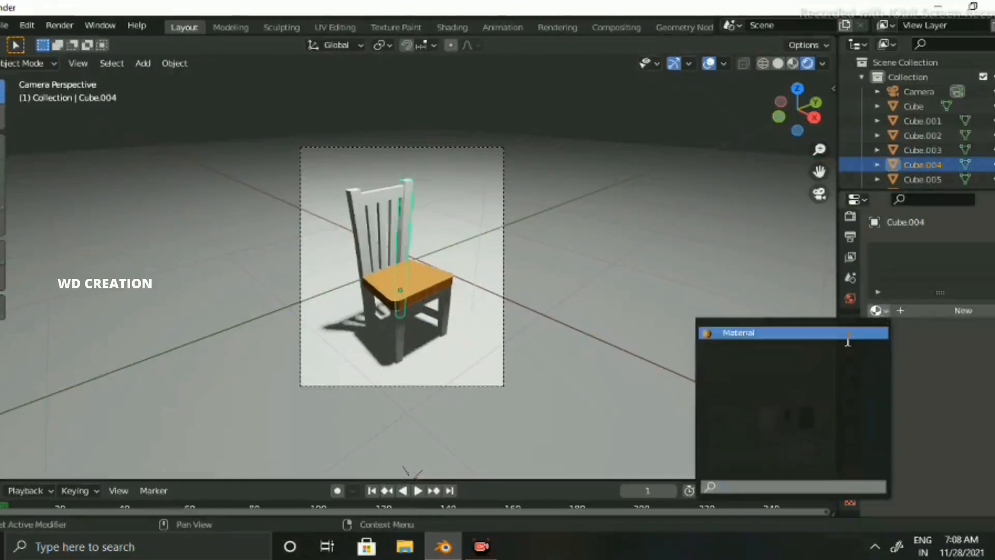
left_click(850, 333)
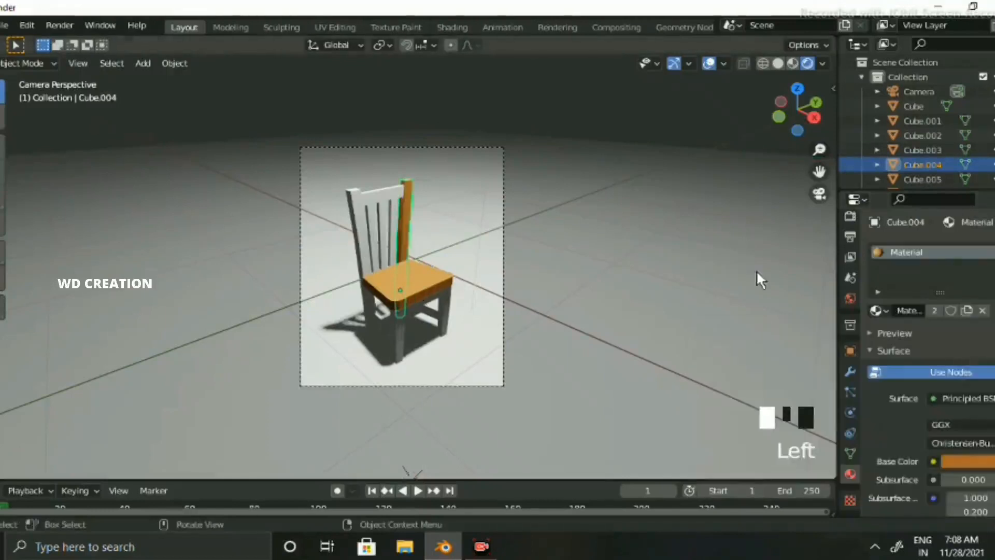
left_click(381, 193)
left_click(876, 310)
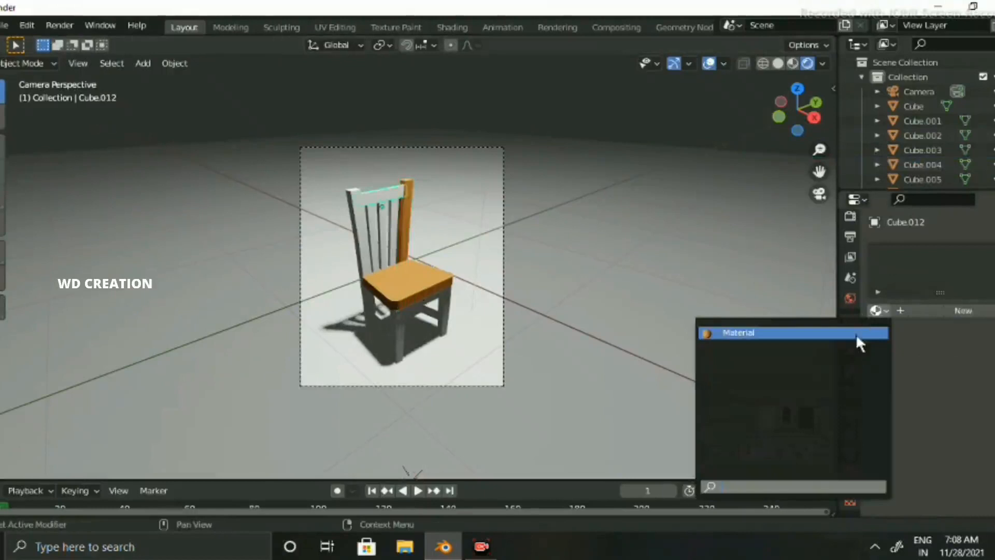
left_click(856, 335)
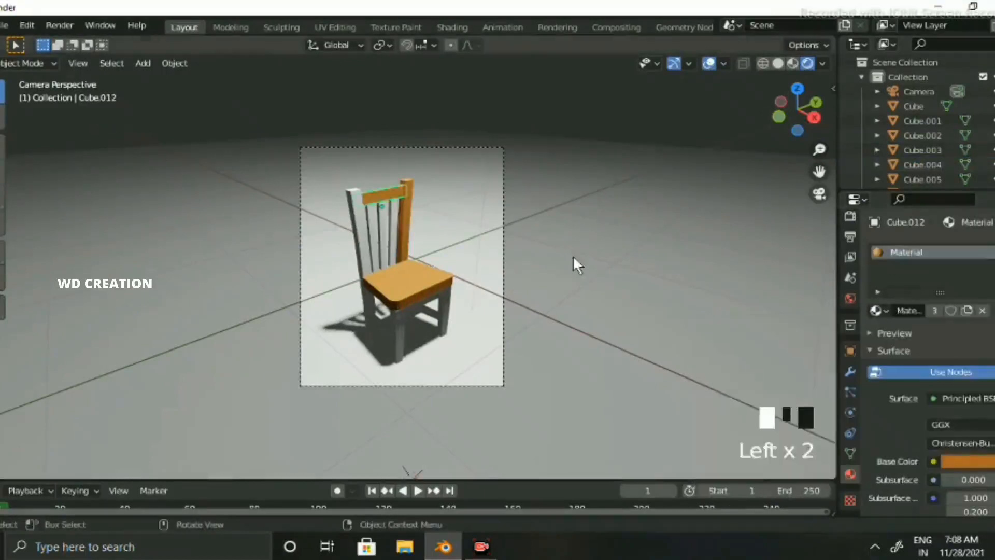
- Select the seat and open its material nodes in the Shading workspace with the seat framed close up
scroll(573, 255, "up", 6)
scroll(406, 298, "down", 3)
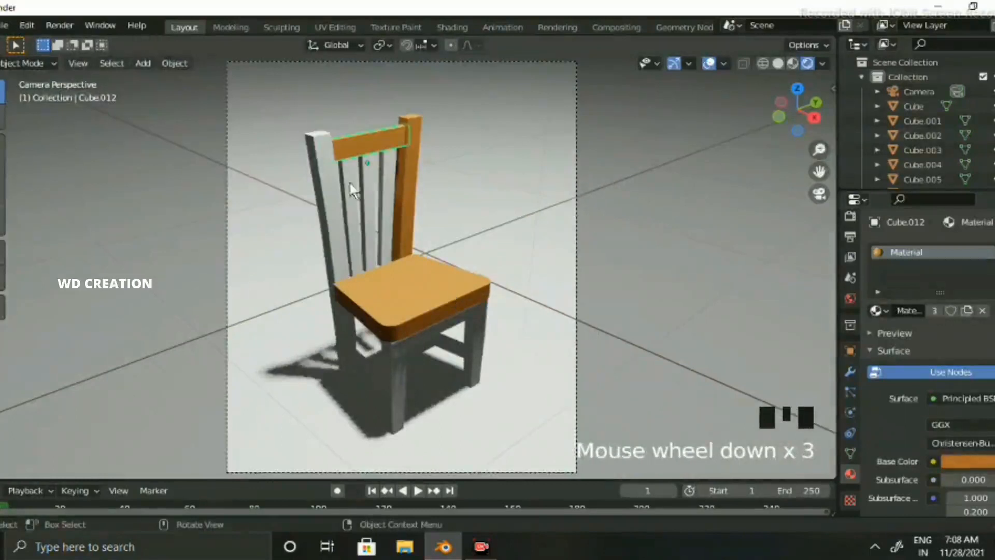
left_click(457, 293)
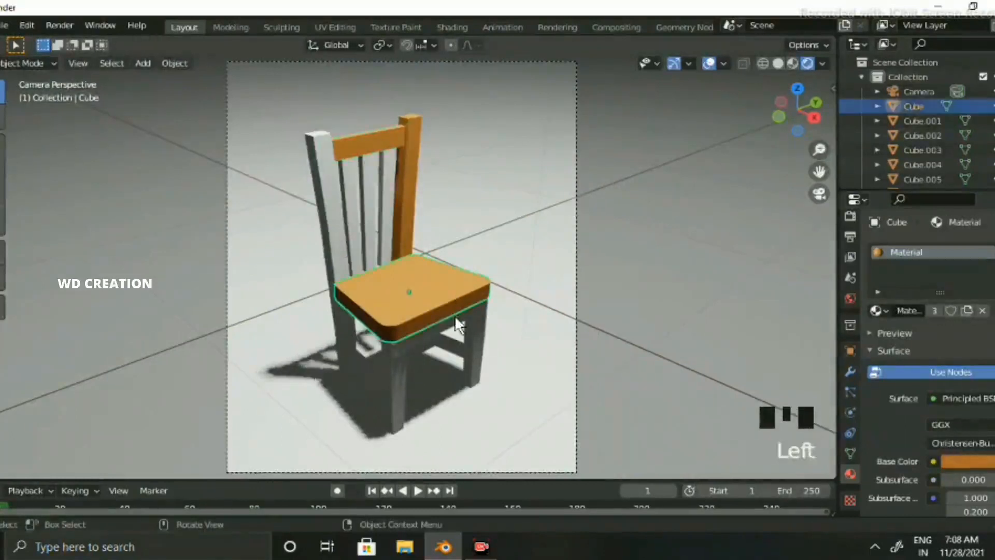
scroll(456, 27, "up", 3)
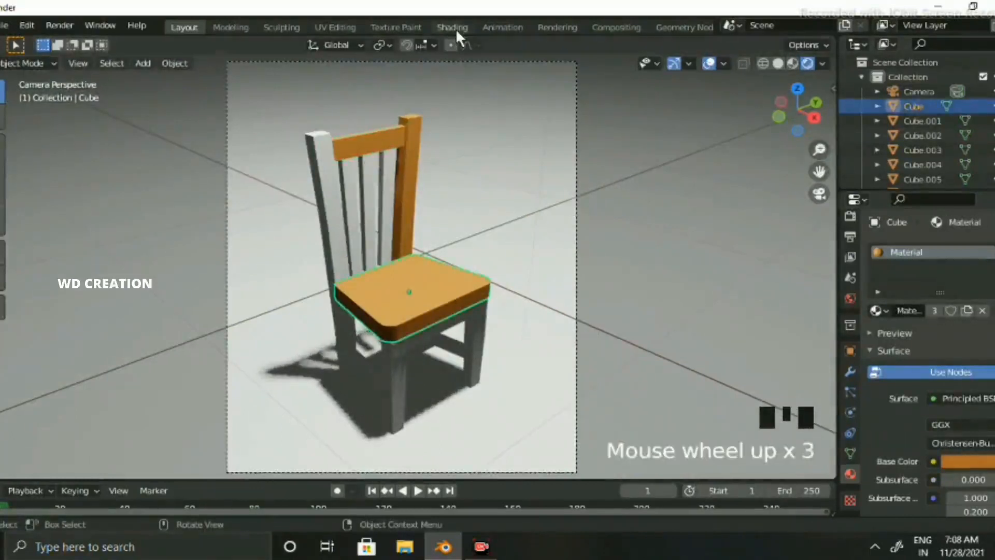
left_click(454, 29)
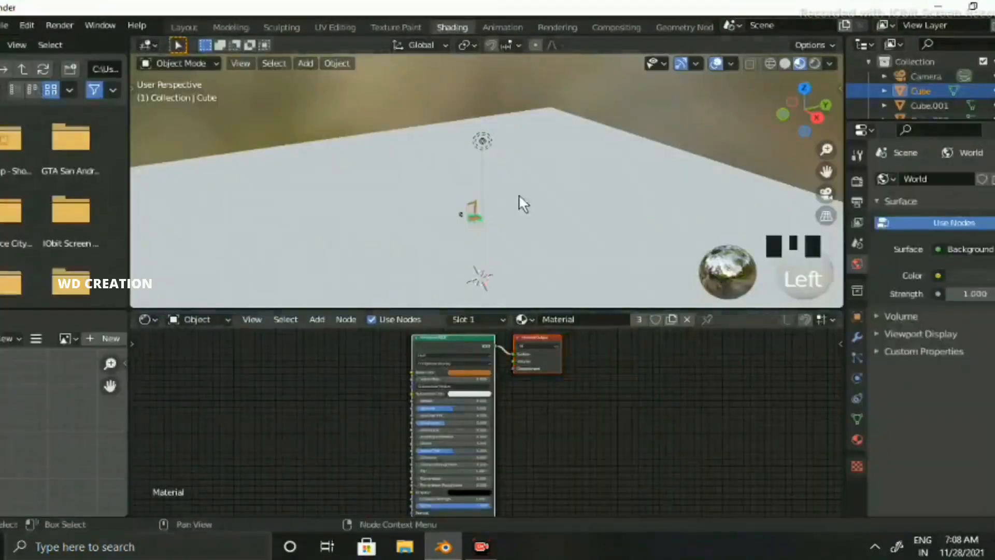
scroll(499, 239, "up", 8)
middle_click_drag(498, 240, 515, 227, "shift")
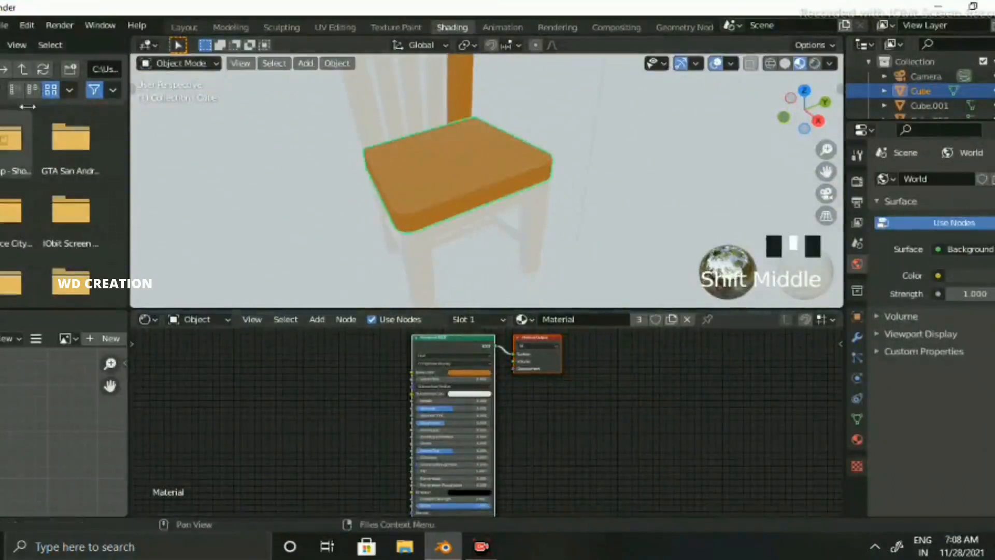
- Add WoodFloor042_2K_Color.jpg from the wood floor folder in Downloads as an image texture and link it to the seat material's Base Color
key("t")
left_click(40, 205)
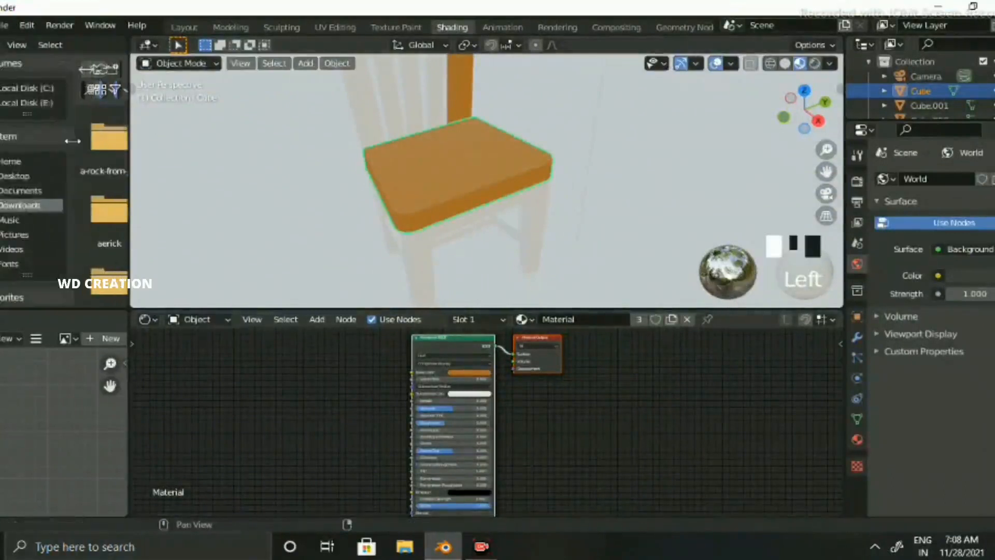
left_click_drag(72, 141, 5, 141)
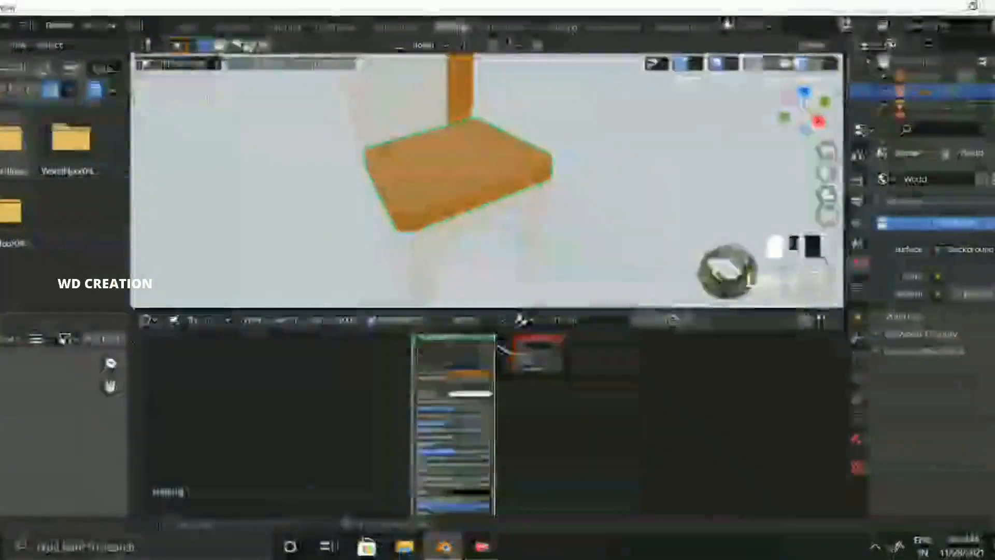
double_click(65, 148)
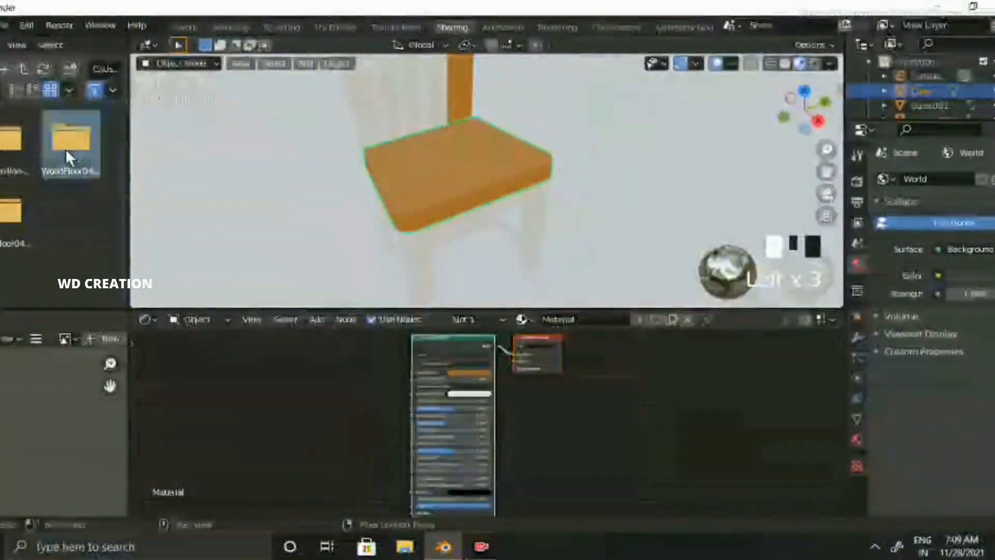
left_click_drag(66, 149, 406, 368)
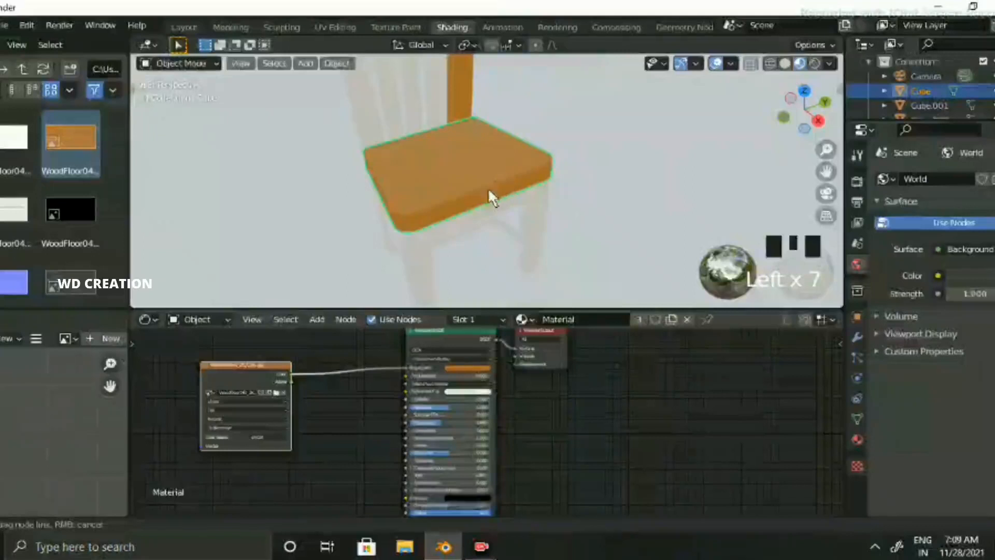
middle_click_drag(484, 192, 420, 206)
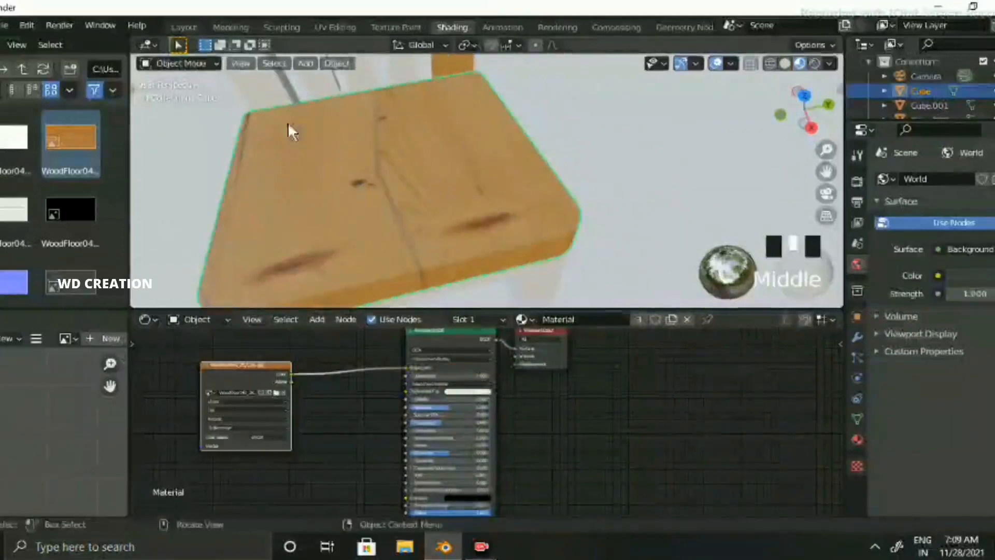
- Open the seat in the UV Editing workspace with rendered shading and select its whole mesh
left_click(327, 27)
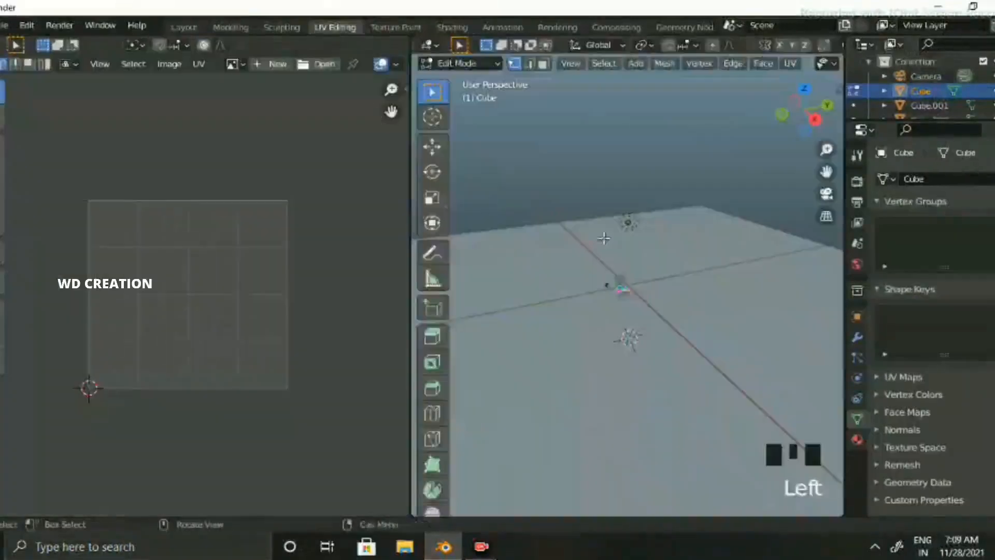
scroll(627, 259, "up", 13)
left_click(811, 63)
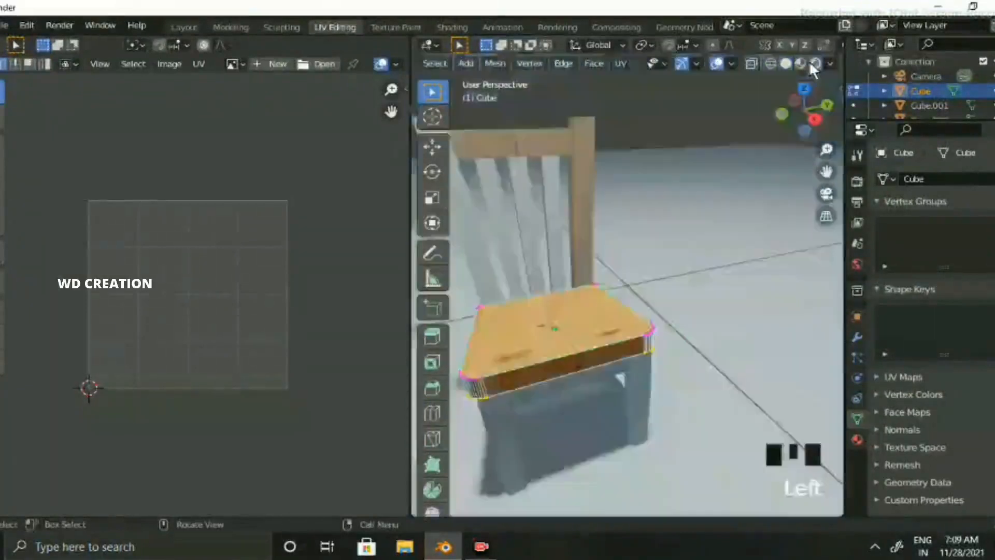
mouse_move(672, 246)
middle_mouse_down("shift")
mouse_move(703, 298)
mouse_move(679, 280)
middle_mouse_up("shift")
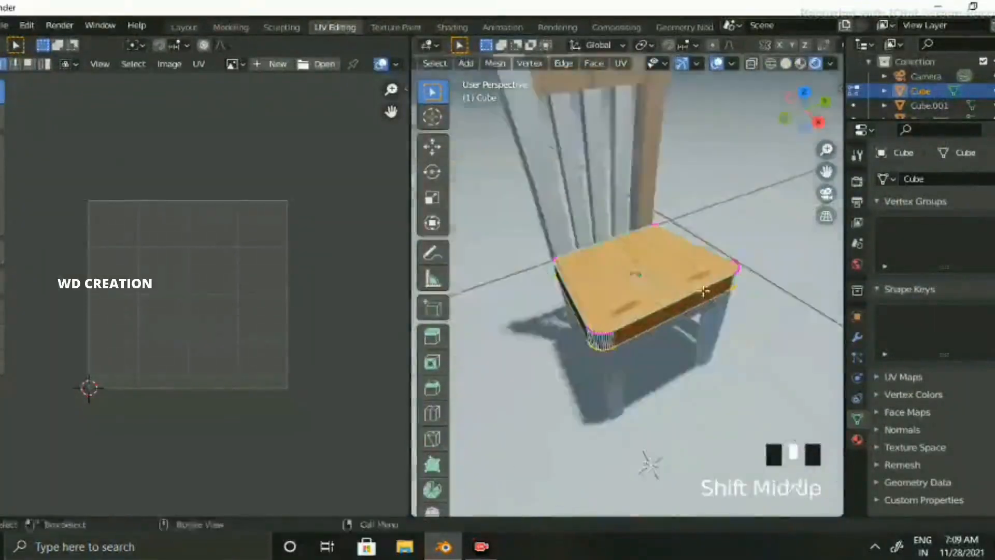
scroll(679, 279, "up", 2)
key("a")
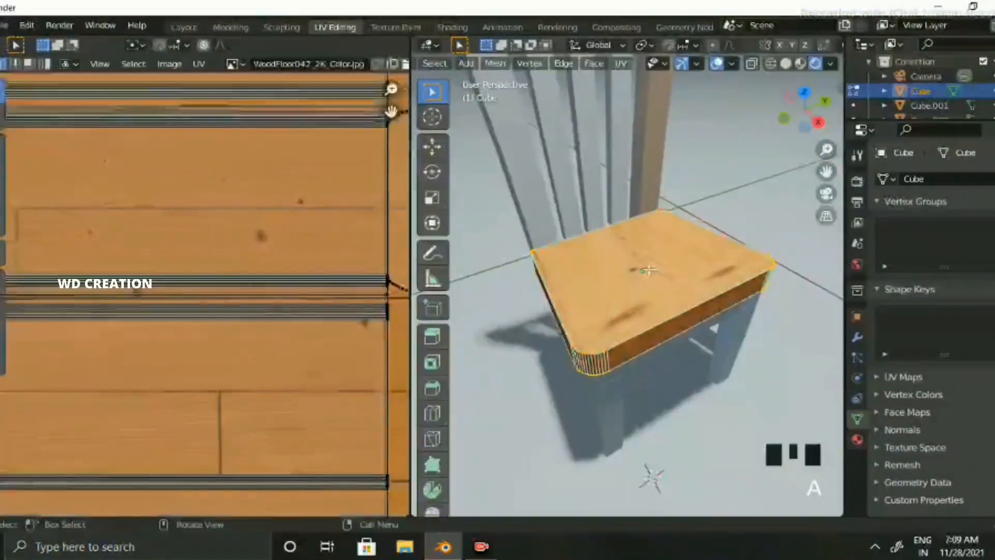
- Select the seat's whole UV layout and scale it up well beyond the wood image so the planks appear smaller
scroll(674, 280, "down", 6)
scroll(228, 280, "down", 5)
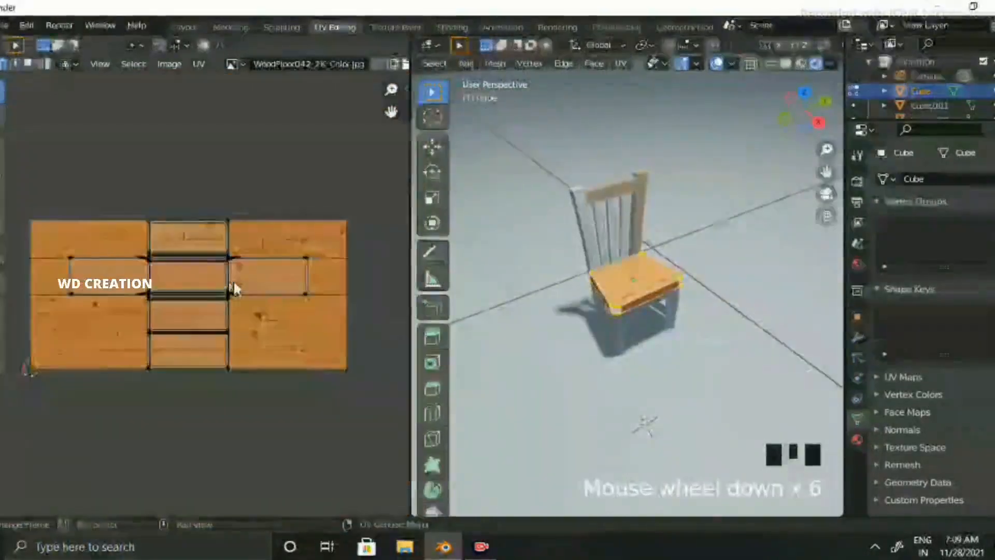
left_click_drag(86, 177, 331, 418)
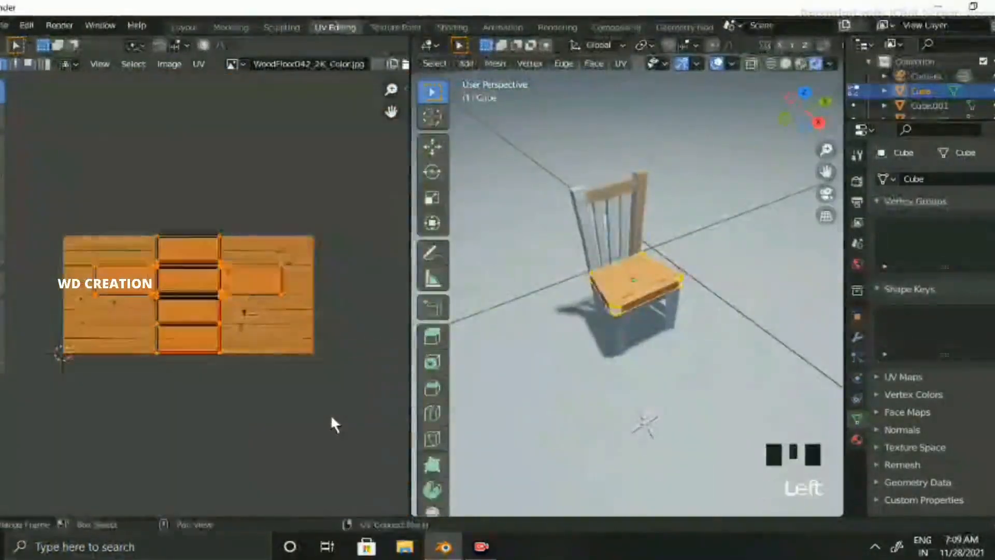
key("s")
left_click(331, 424)
scroll(627, 290, "up", 5)
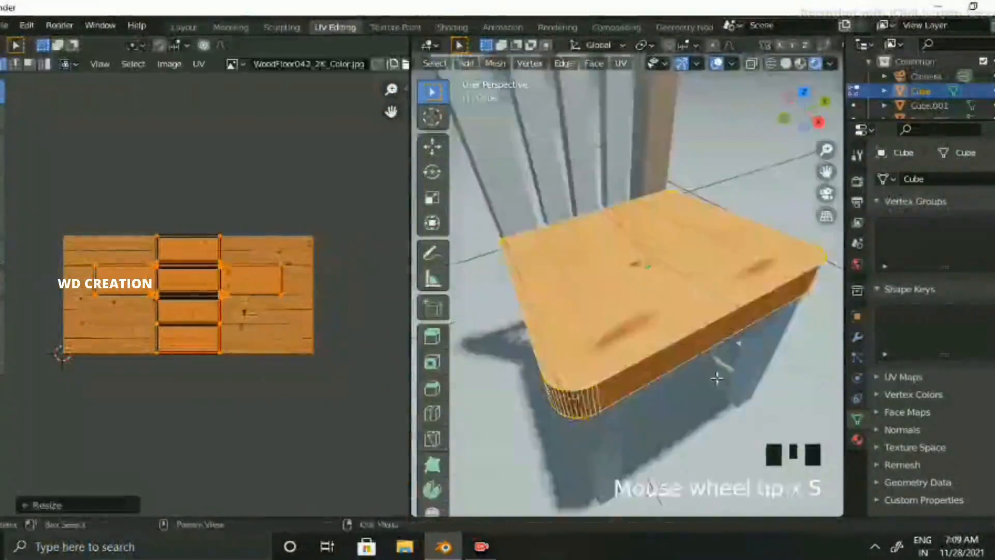
key("s")
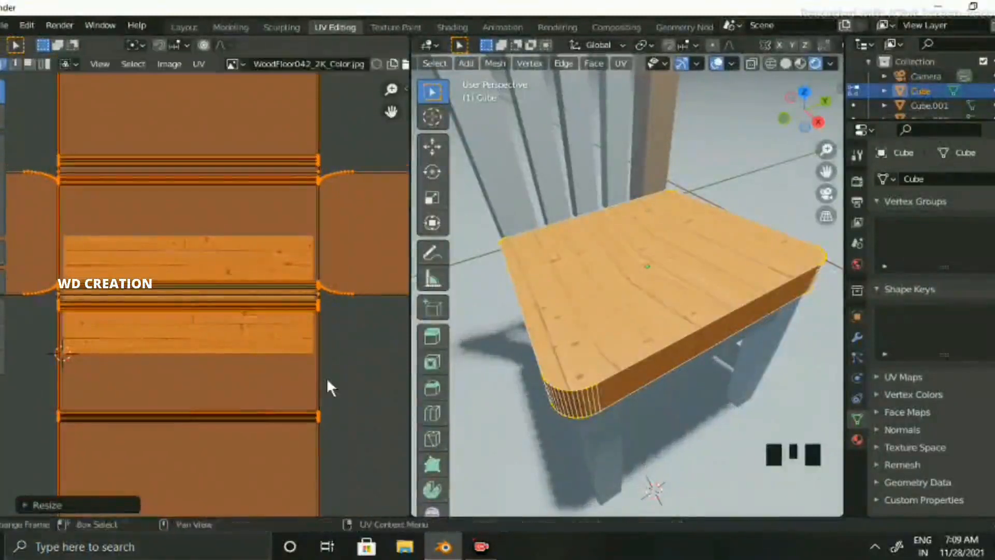
- Rotate the seat's UV layout very slightly counter to the plank direction
key("r")
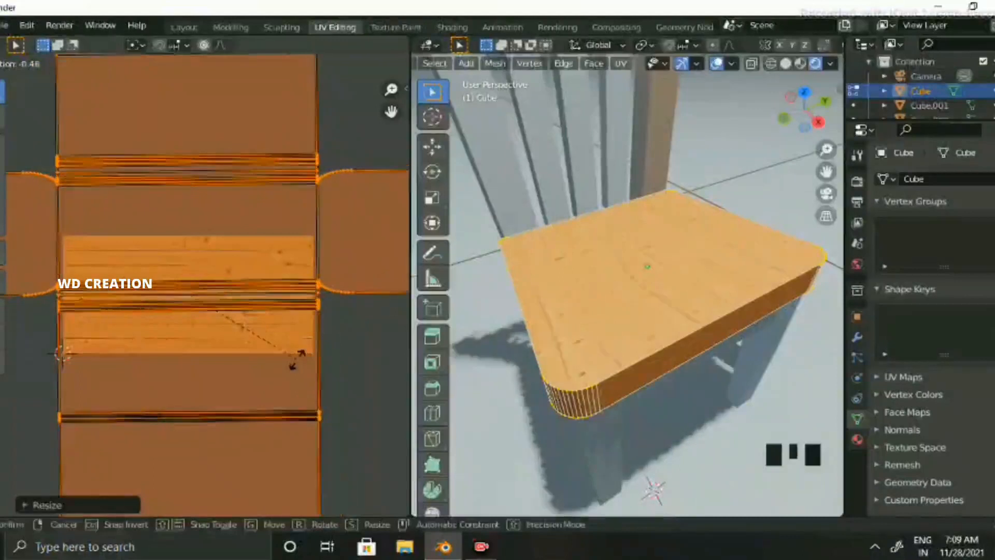
left_click(297, 358)
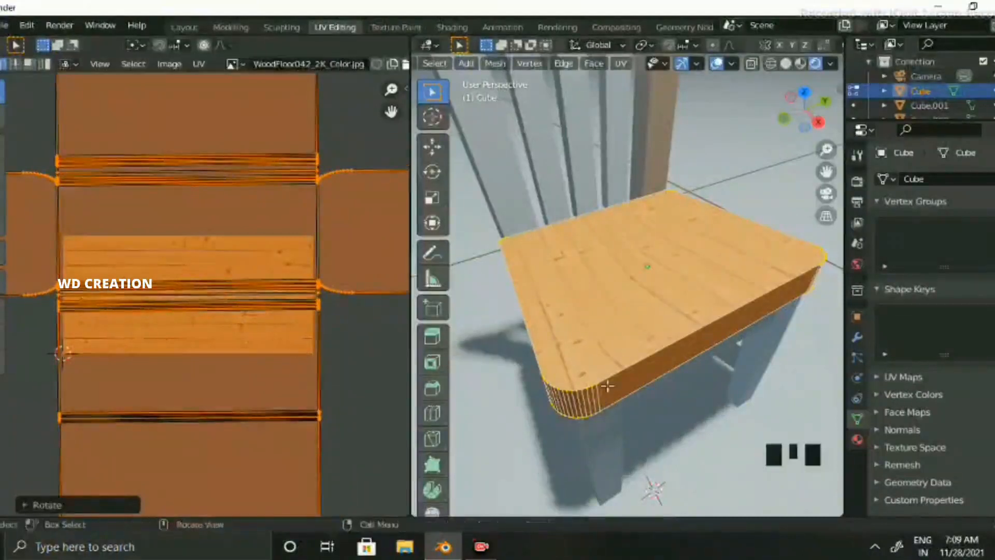
- Examine the seat's wood texture in Object Mode, close up and on the whole chair
scroll(612, 381, "down", 2)
scroll(612, 380, "up", 1)
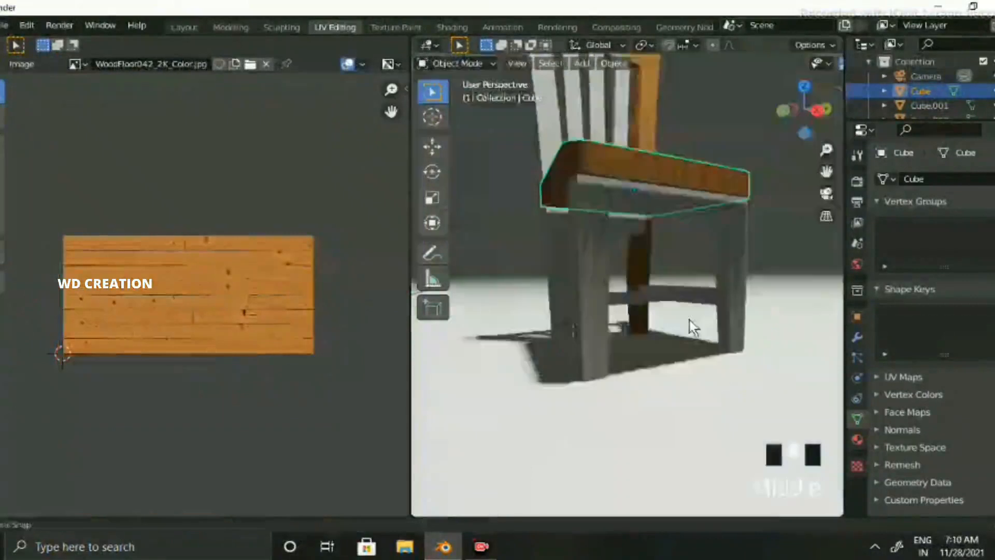
scroll(699, 322, "up", 4)
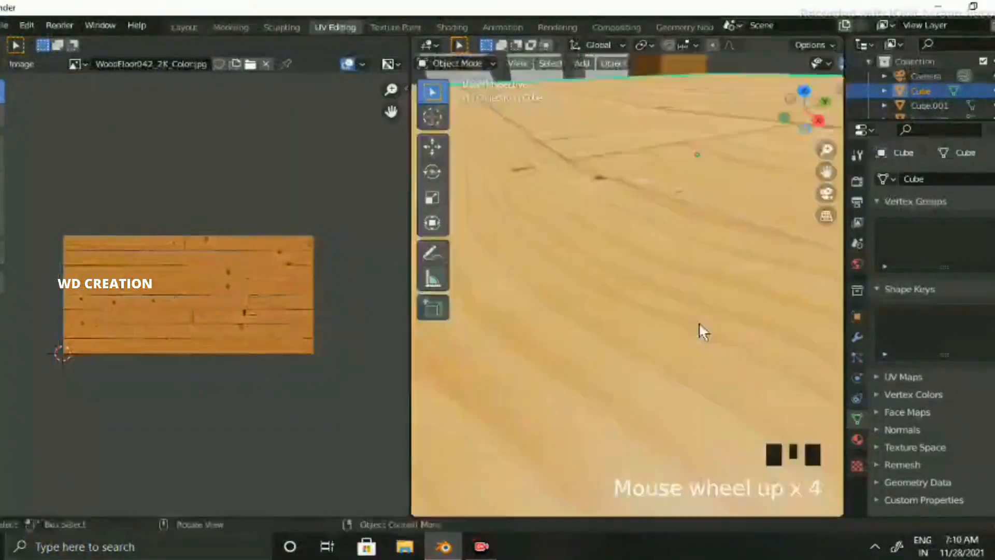
scroll(700, 332, "down", 3)
scroll(702, 357, "up", 2)
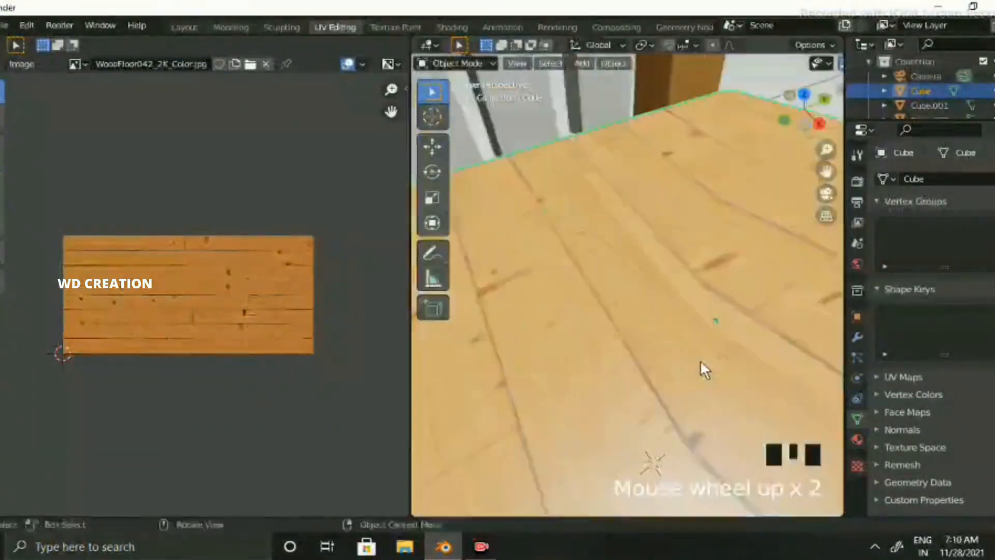
middle_click_drag(701, 360, 697, 334)
scroll(697, 337, "down", 4)
scroll(661, 182, "down", 2)
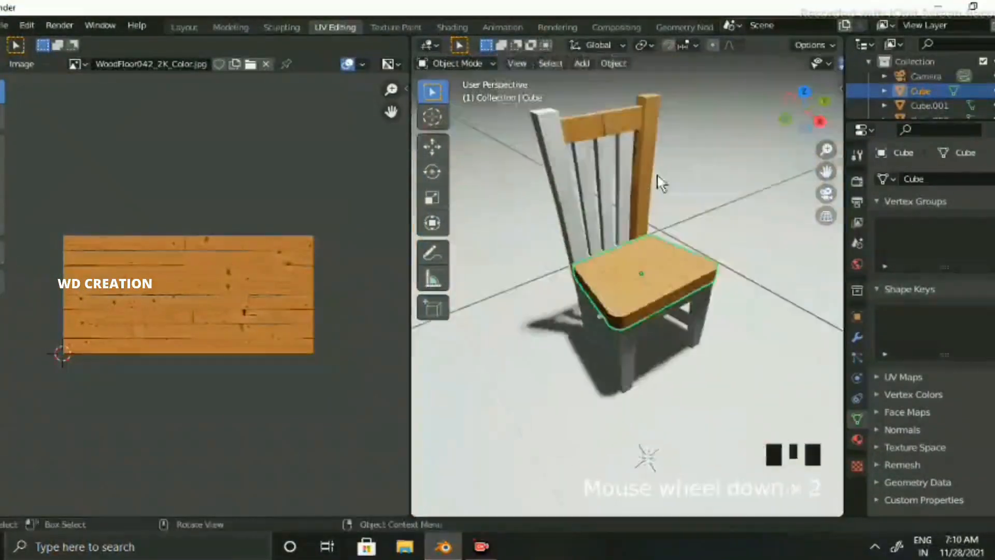
middle_click_drag(661, 183, 665, 202, "shift")
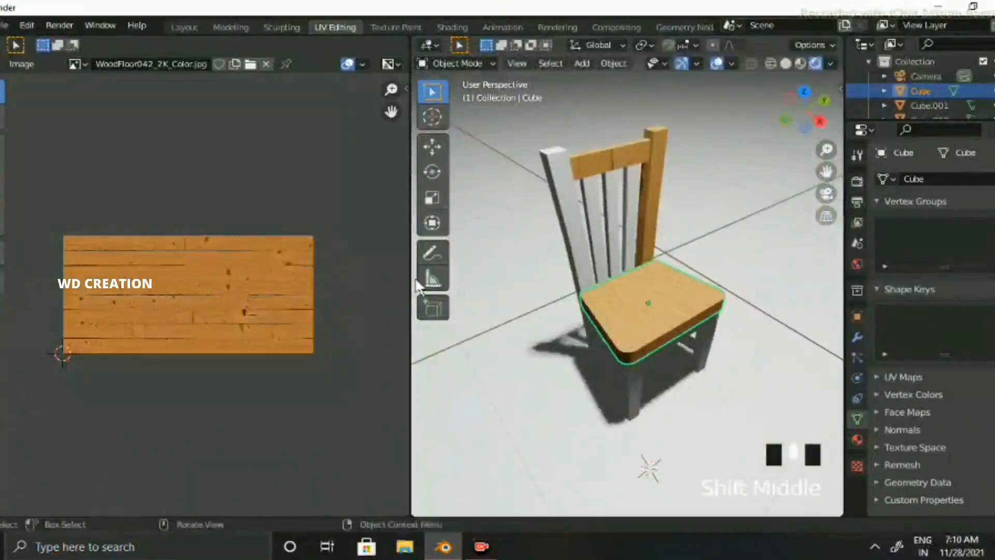
- Widen the 3D viewport and join it with the image editor area so it fills the space
left_click_drag(409, 269, 98, 322)
right_click(98, 322)
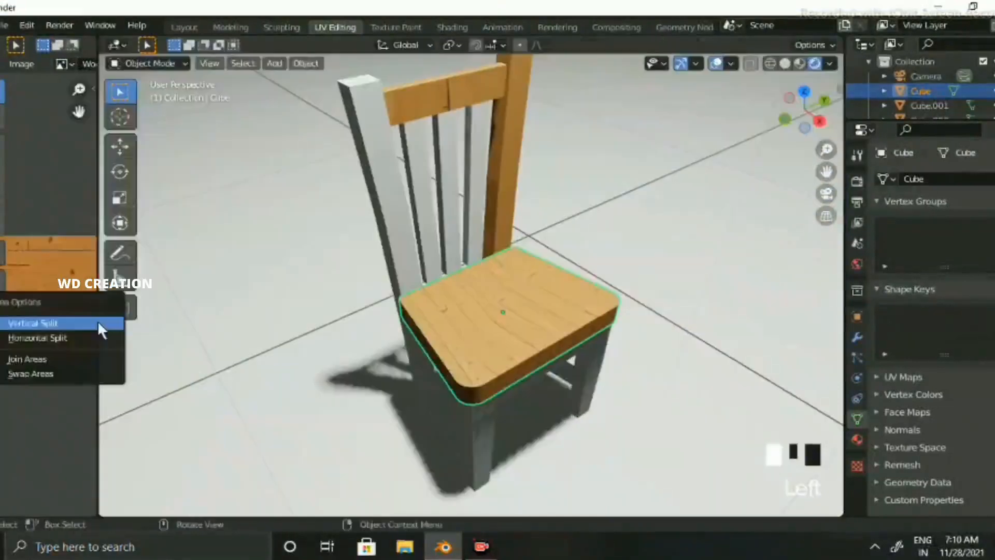
left_click(88, 357)
left_click(62, 349)
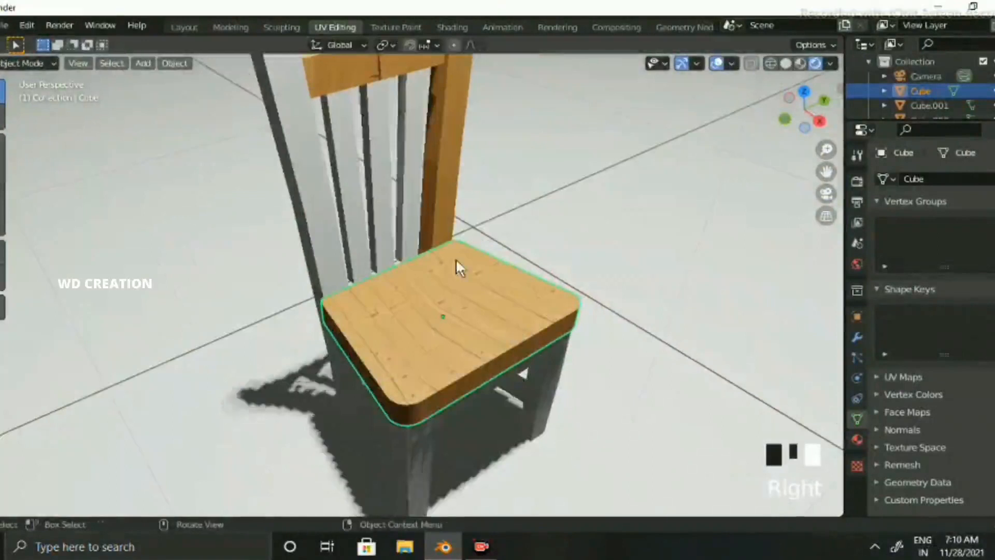
- Assign the existing wood Material to the left backrest post and the right backrest slat
scroll(452, 233, "down", 2)
left_click(430, 176)
left_click(858, 439)
left_click(884, 241)
left_click(863, 264)
scroll(306, 178, "up", 2)
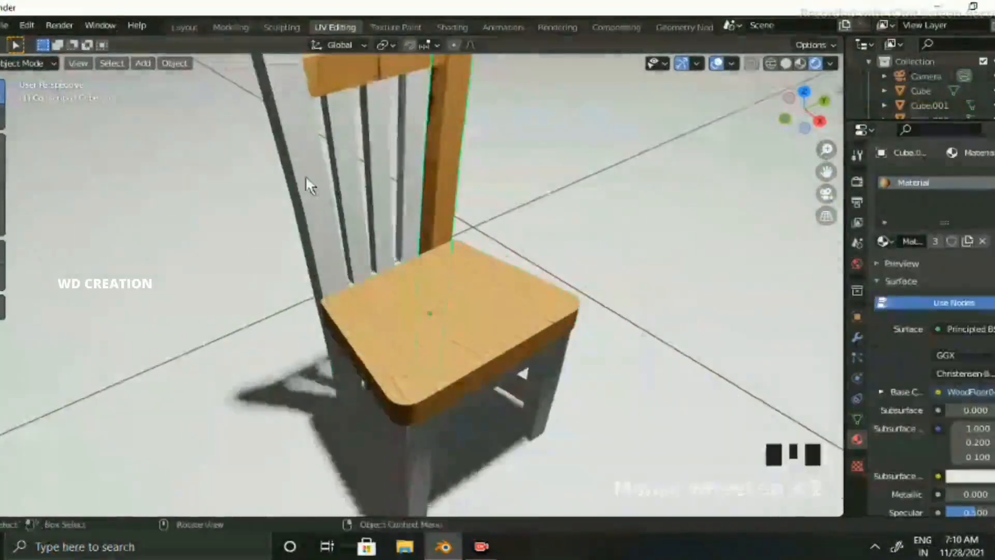
left_click(309, 185)
left_click(412, 156)
left_click(884, 241)
left_click(742, 262)
- Assign the existing wood Material to the middle and left backrest slats
left_click(376, 166)
left_click(884, 241)
left_click(741, 262)
left_click(337, 171)
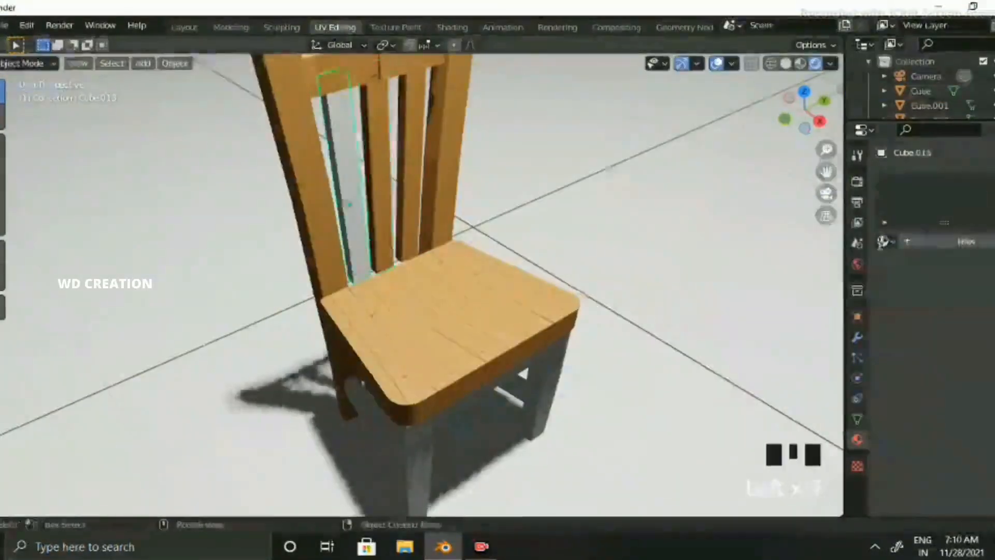
left_click(884, 241)
left_click(741, 263)
- Assign the existing wood Material to the right and left front legs
middle_click_drag(674, 269, 593, 282)
left_click(531, 311)
left_click(885, 241)
left_click(860, 262)
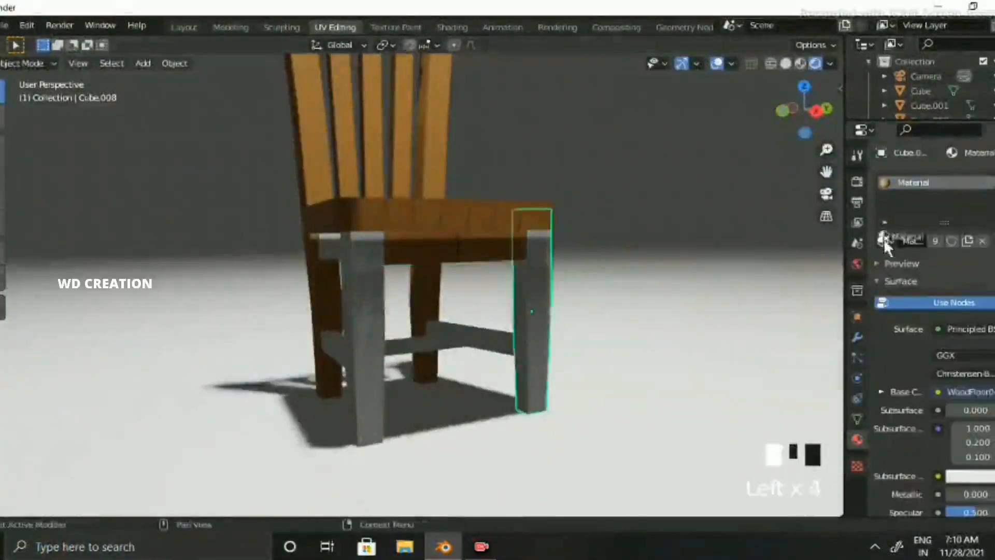
left_click(884, 241)
left_click(741, 264)
left_click(371, 321)
left_click(884, 241)
left_click(741, 264)
- Unlink the right front leg's material and assign the existing wood Material to it again
left_click(543, 271)
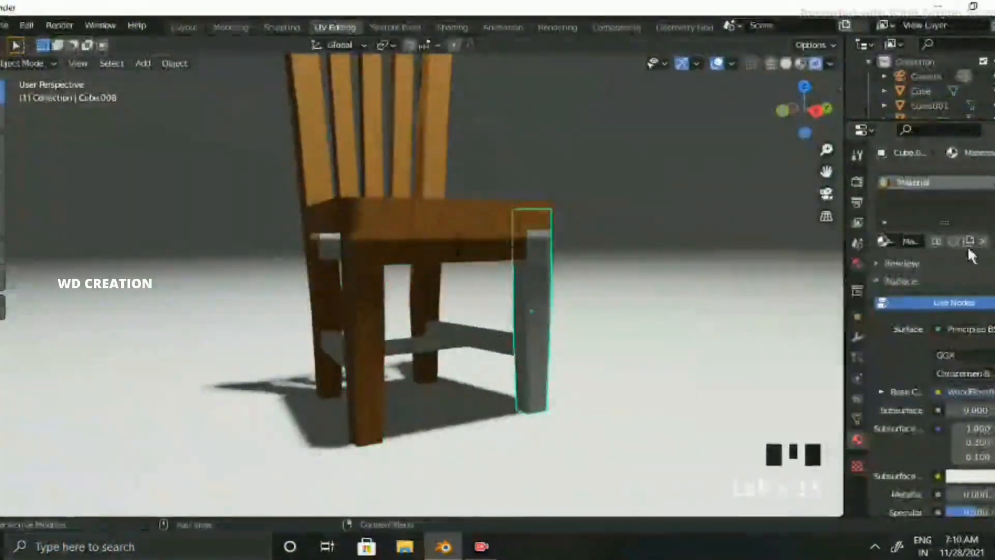
left_click(983, 242)
left_click(884, 241)
left_click(741, 262)
- Assign the existing wood Material to the lower side rails between the front and rear legs
left_click(488, 339)
left_click(884, 241)
left_click(741, 262)
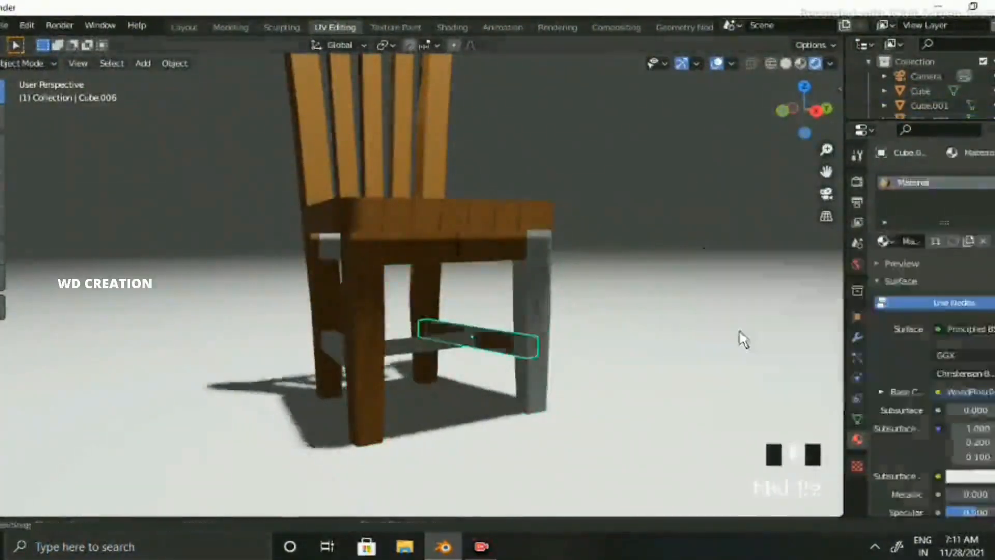
middle_click_drag(744, 339, 596, 357)
left_click(473, 371)
left_click(884, 241)
left_click(741, 263)
- Assign the existing wood Material to the lower cross rail joining the two side rails
left_click(427, 255)
left_click(471, 348)
left_click(883, 242)
key("ctrl+z")
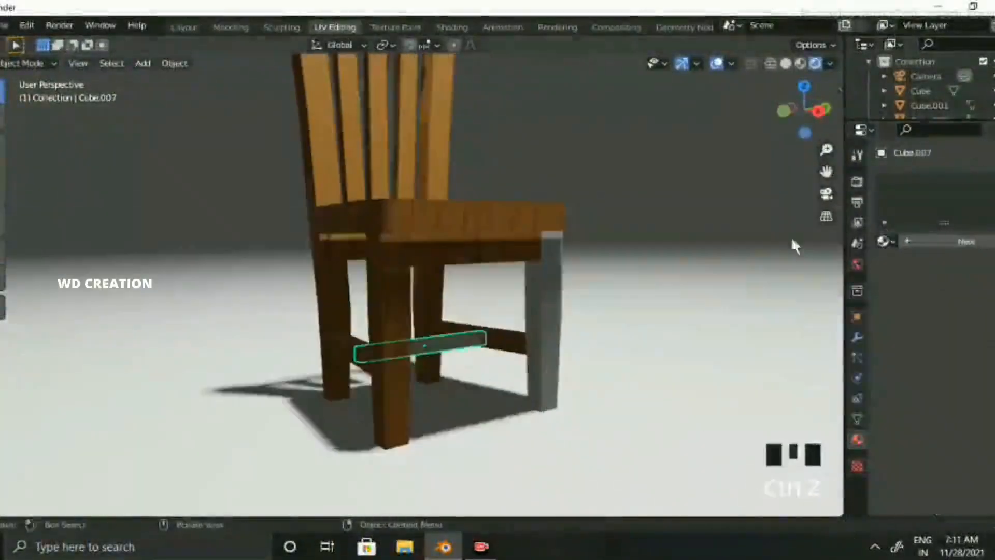
left_click(884, 241)
left_click(829, 264)
- Assign the existing wood Material to the remaining grey front leg
left_click(544, 298)
left_click(885, 241)
left_click(854, 264)
scroll(810, 172, "down", 2)
middle_click_drag(808, 170, 826, 196)
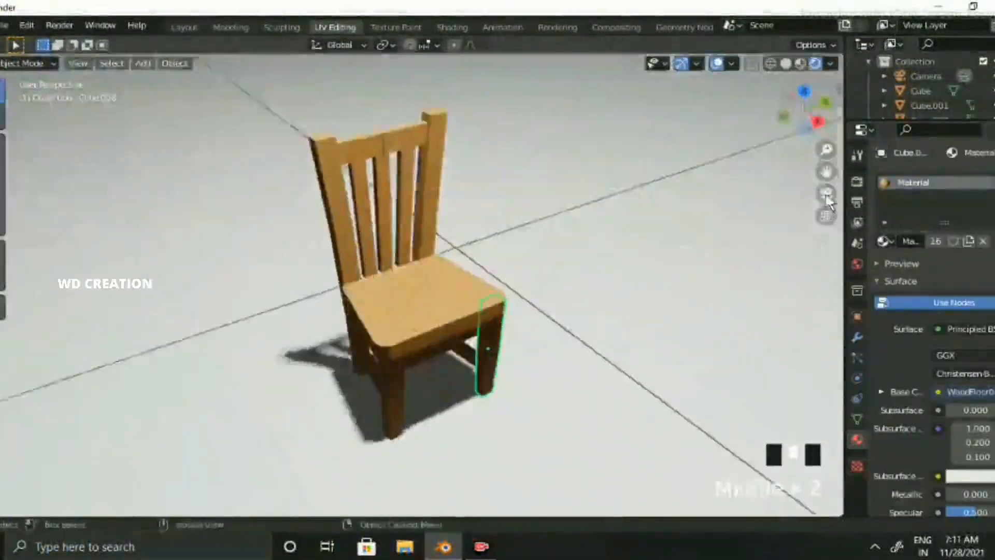
- Look through the camera and give the floor plane a new material with a light blue Base Color
left_click(826, 195)
left_click(767, 259)
left_click(951, 241)
left_click(968, 392)
left_click_drag(928, 232, 937, 207)
scroll(631, 310, "down", 2)
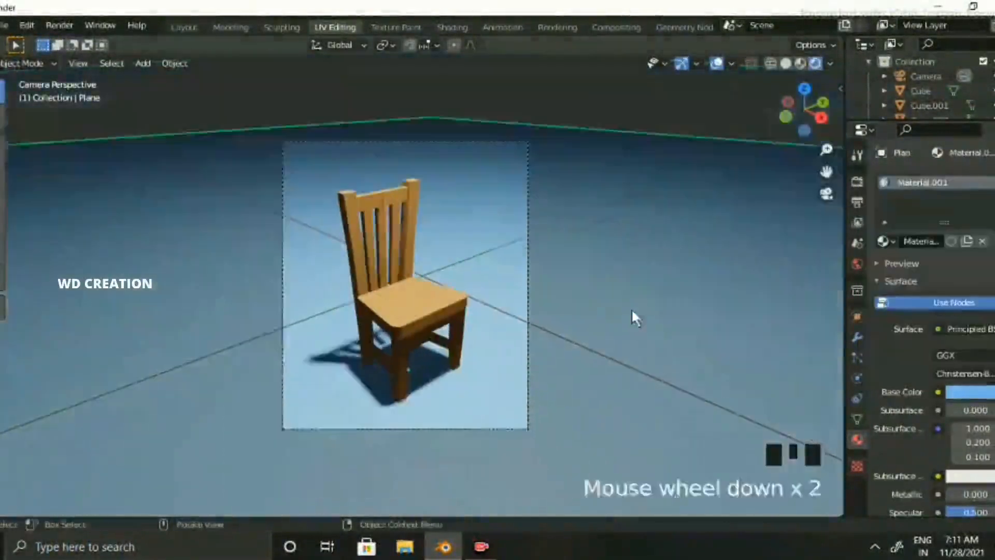
- Select the point light and move it about 0.83 m along the global X axis
scroll(631, 310, "up", 1)
scroll(948, 89, "down", 8)
left_click(945, 90)
key("g")
key("z")
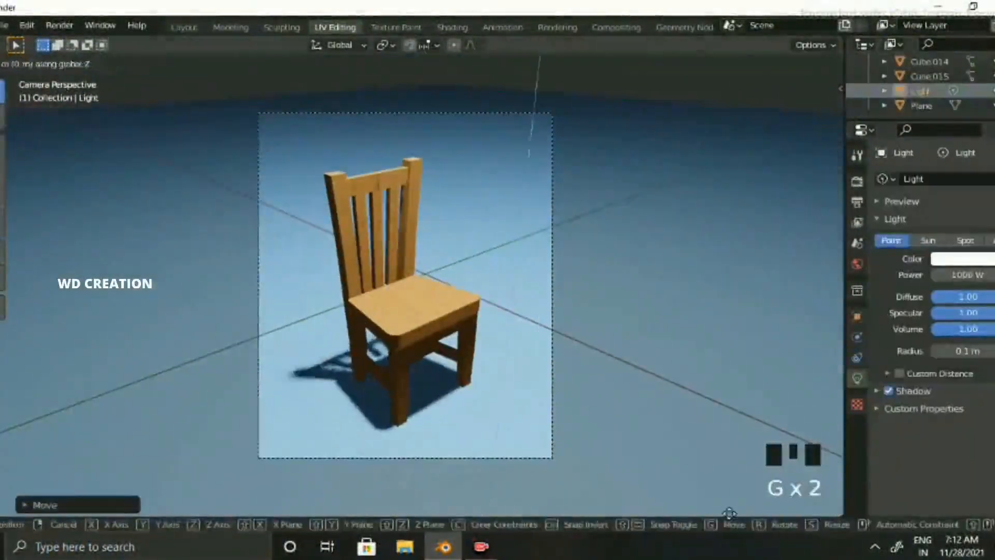
type("x")
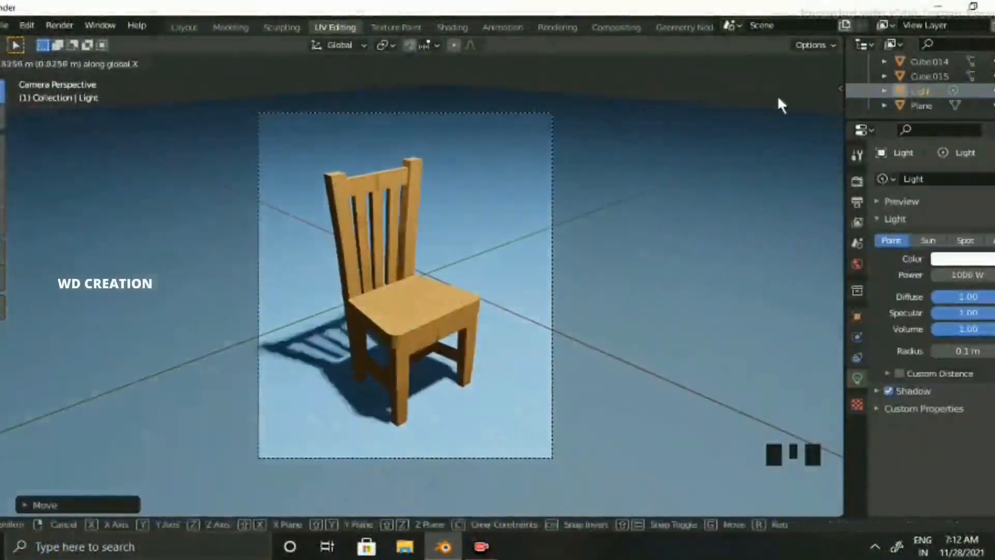
- Set the point light's power to 500 W
type("500")
key("Return")
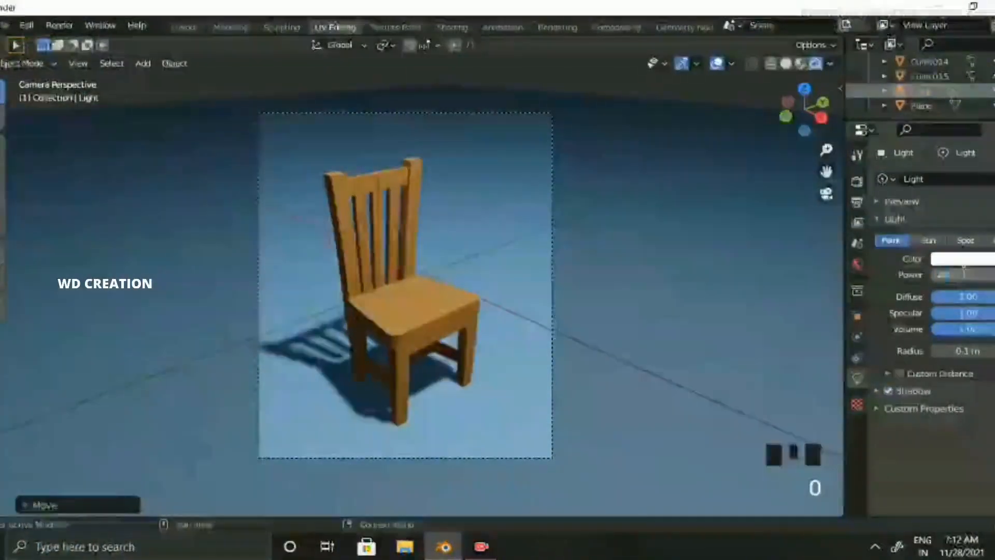
key("Return")
- Set the floor plane material's Metallic to about 0.8 and its Roughness to about 0.3
left_click(793, 401)
left_click_drag(959, 378, 993, 377)
left_click_drag(984, 433, 972, 433)
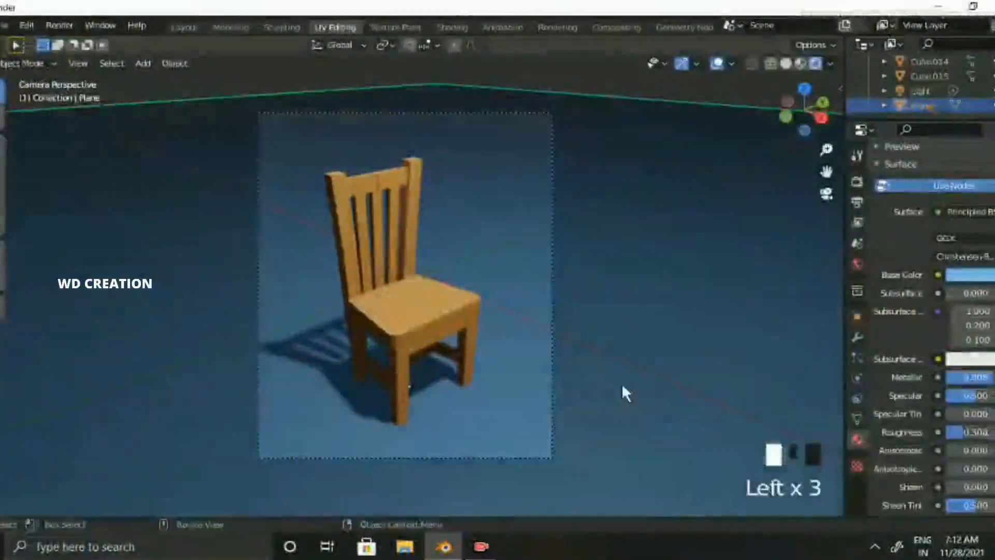
scroll(621, 383, "up", 8)
scroll(621, 384, "down", 8)
- Switch the scene's render engine to Cycles
left_click(858, 182)
left_click(975, 181)
left_click(965, 250)
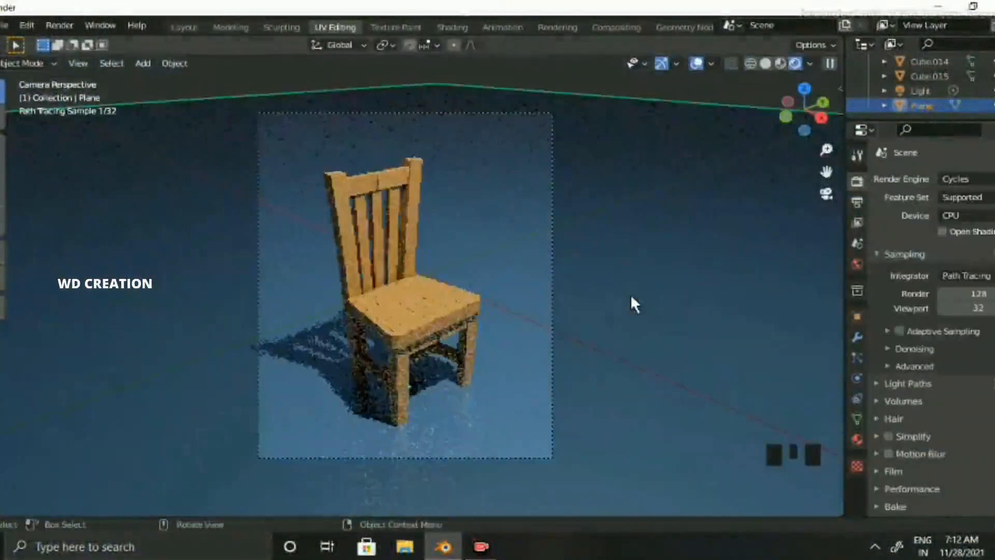